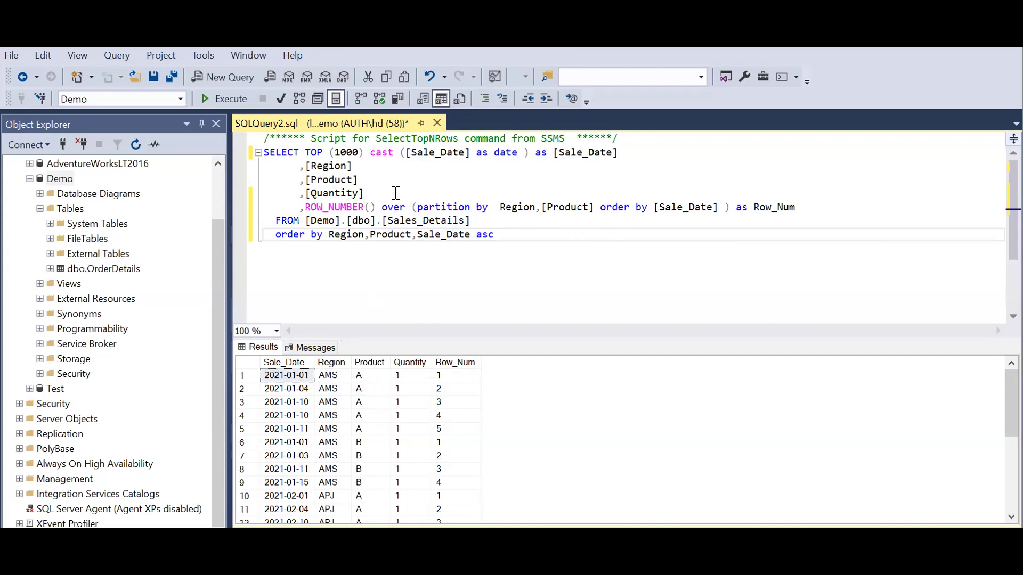
pyautogui.moveTo(796, 207); pyautogui.dragTo(287, 207)
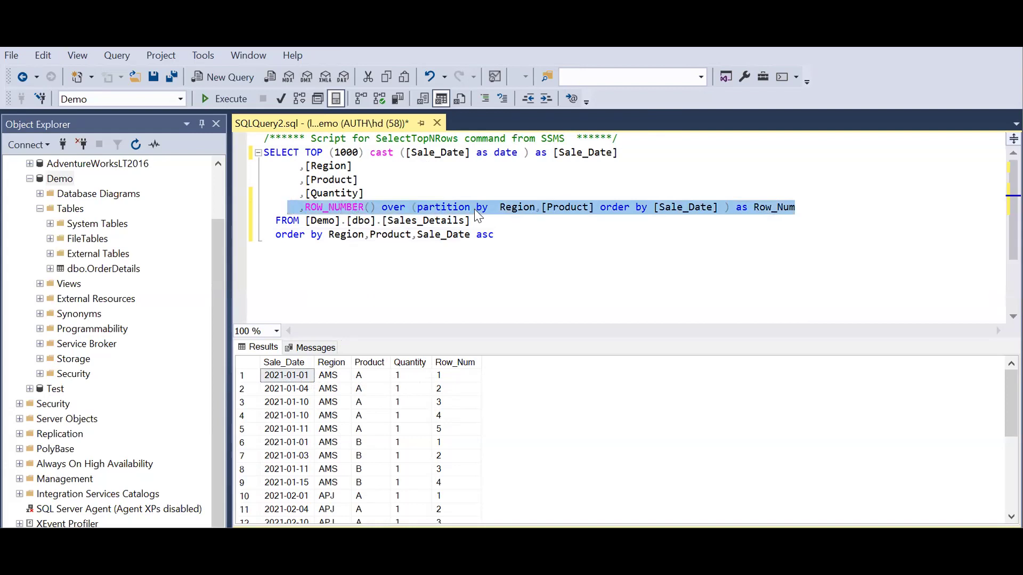
pyautogui.click(511, 220)
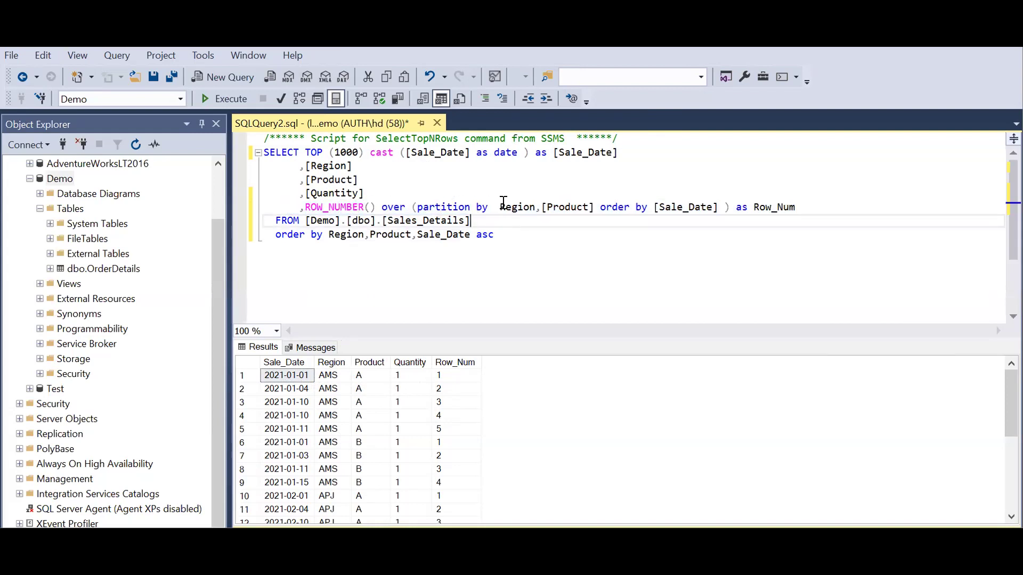
pyautogui.click(559, 207)
pyautogui.doubleClick(560, 208)
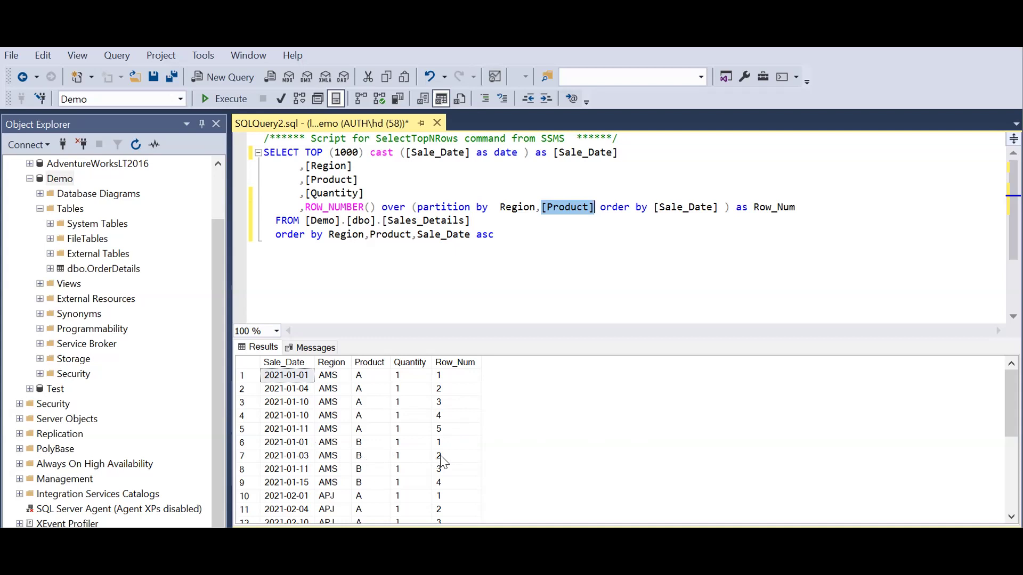
pyautogui.moveTo(1010, 405); pyautogui.dragTo(1011, 419)
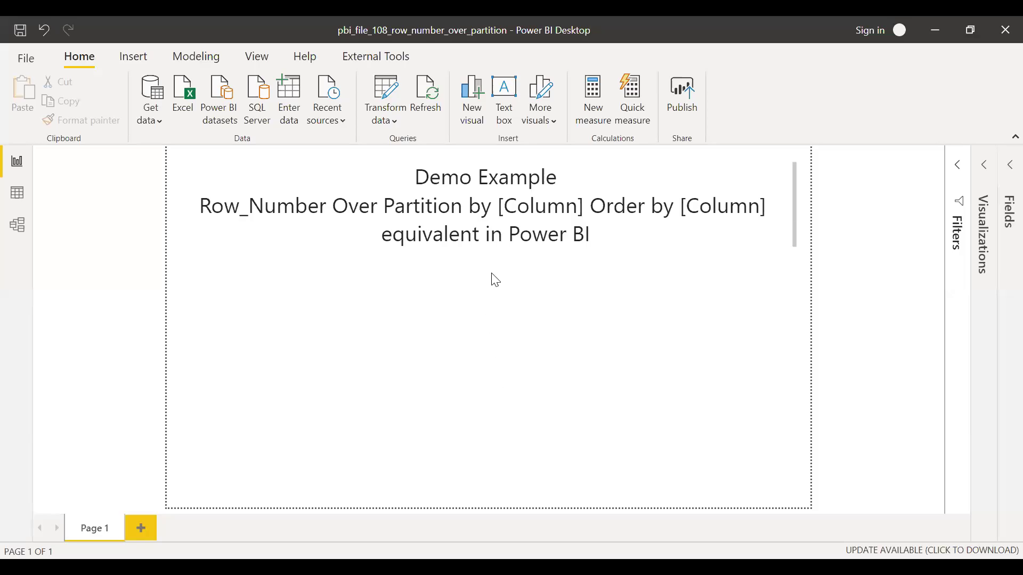
# - Show the Data table in Data view, then open it in Power Query Editor via Transform data
pyautogui.click(17, 194)
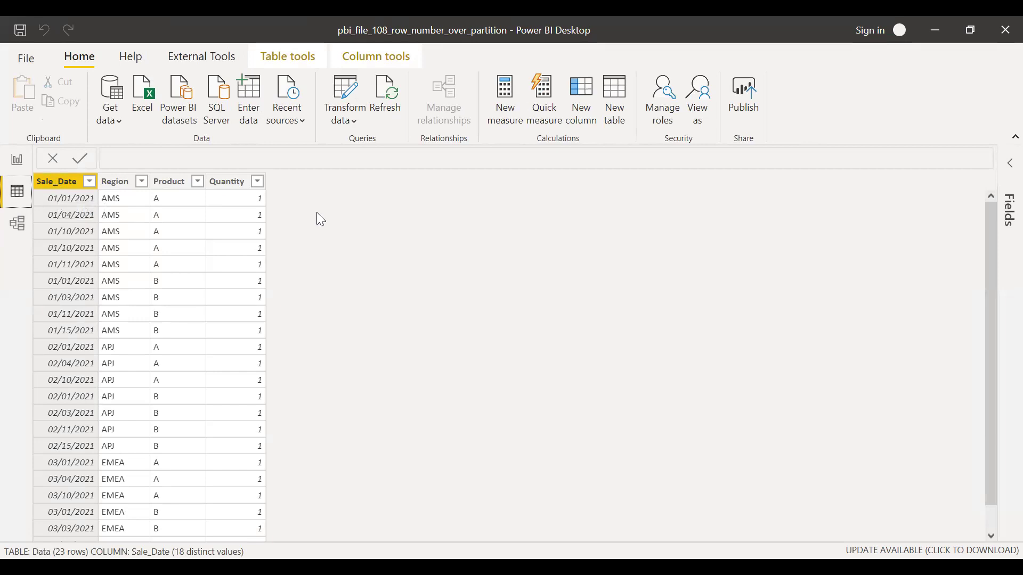
pyautogui.click(210, 59)
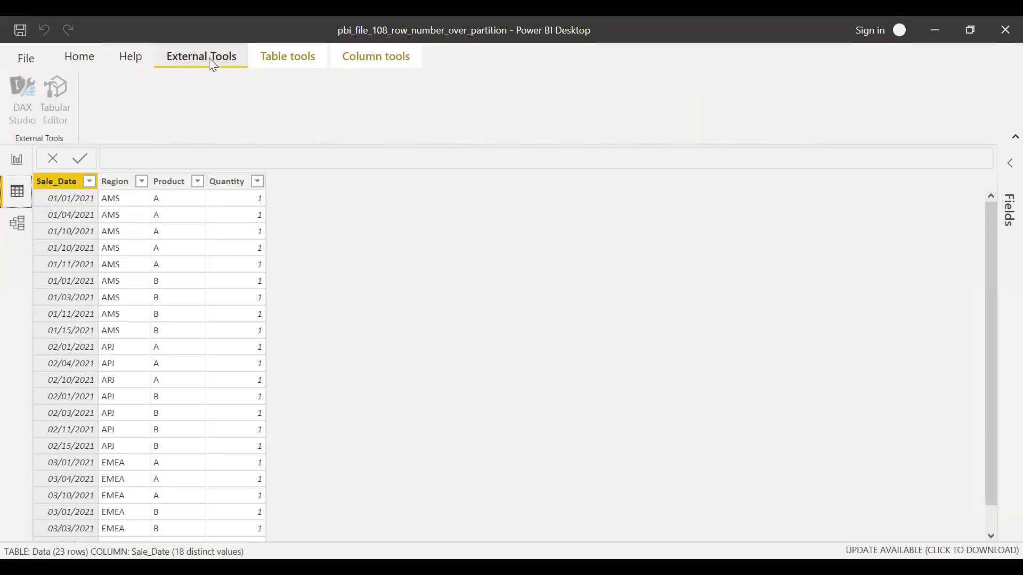
pyautogui.click(79, 57)
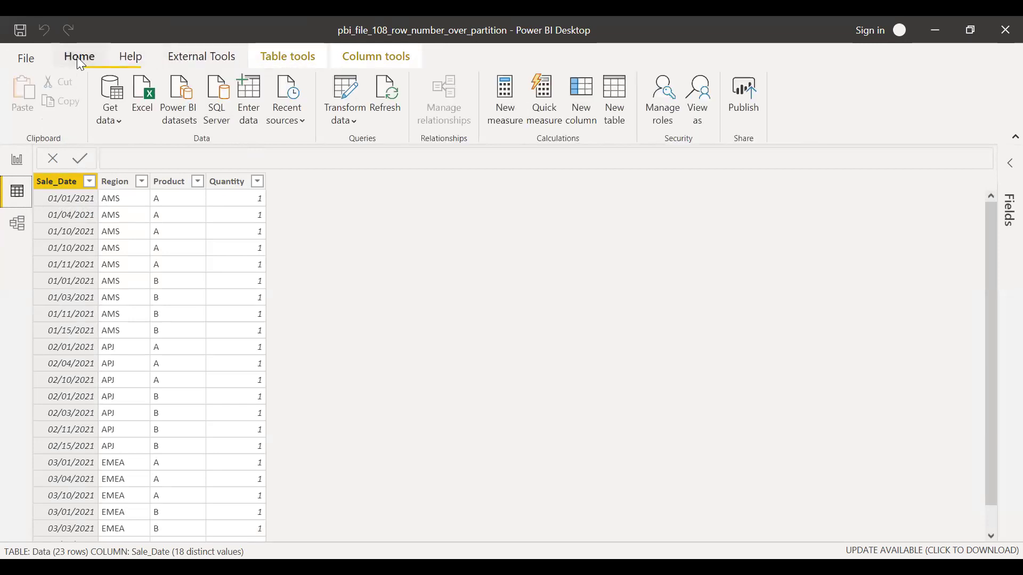
pyautogui.click(346, 123)
# - Sort the Data query ascending by Region, then Product, then Sale_Date
pyautogui.click(375, 151)
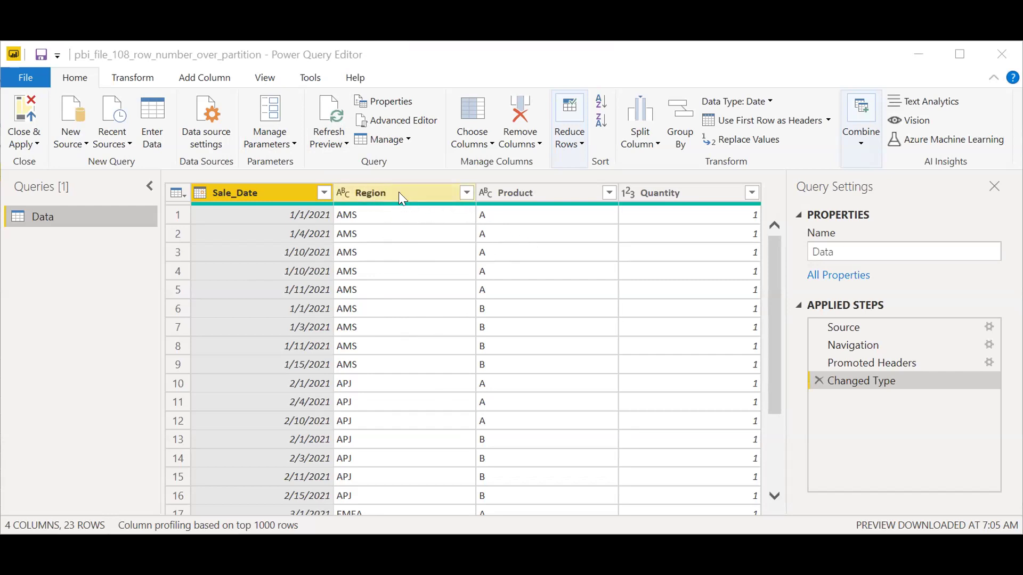
pyautogui.click(467, 193)
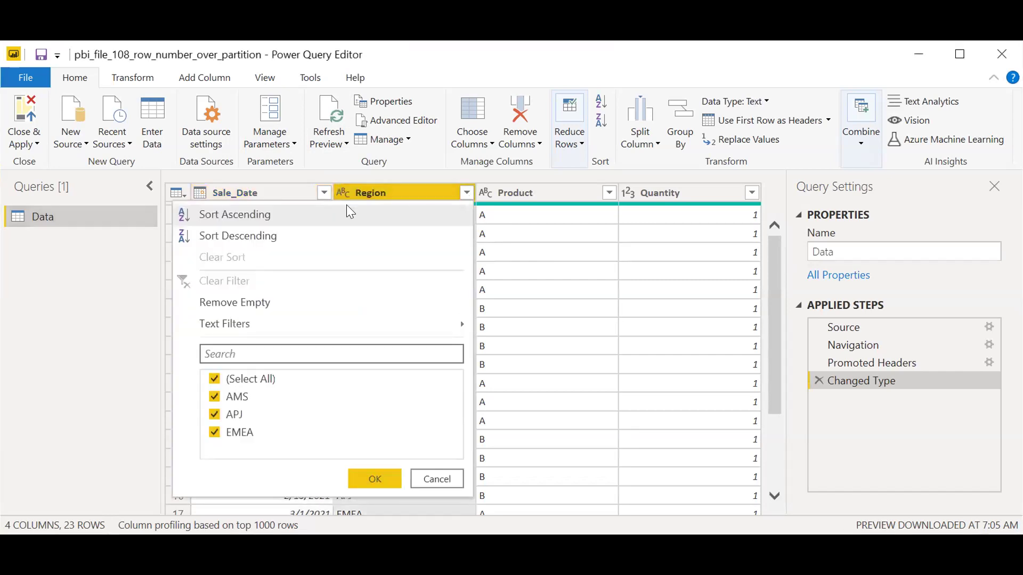
pyautogui.click(259, 218)
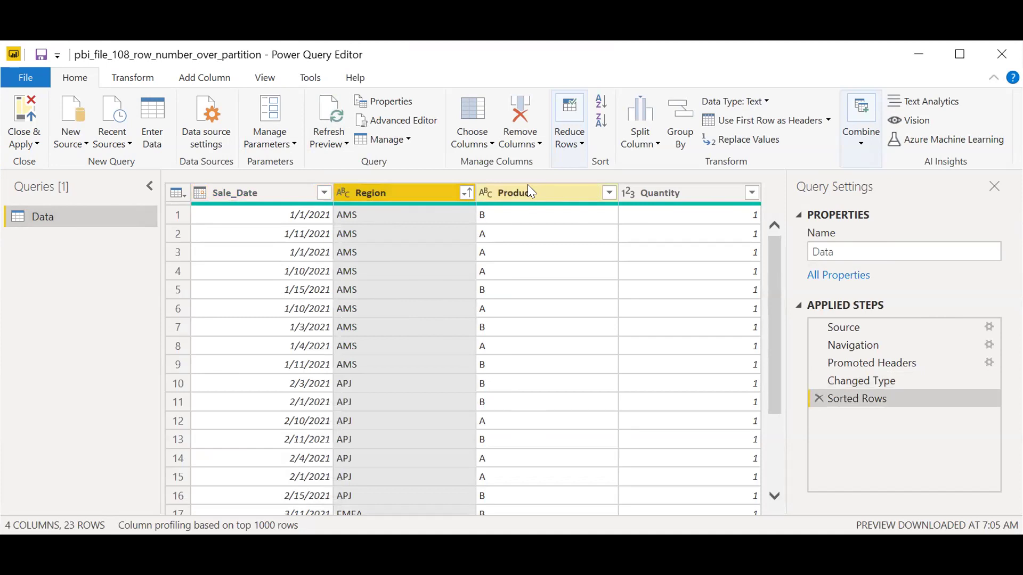
pyautogui.click(609, 193)
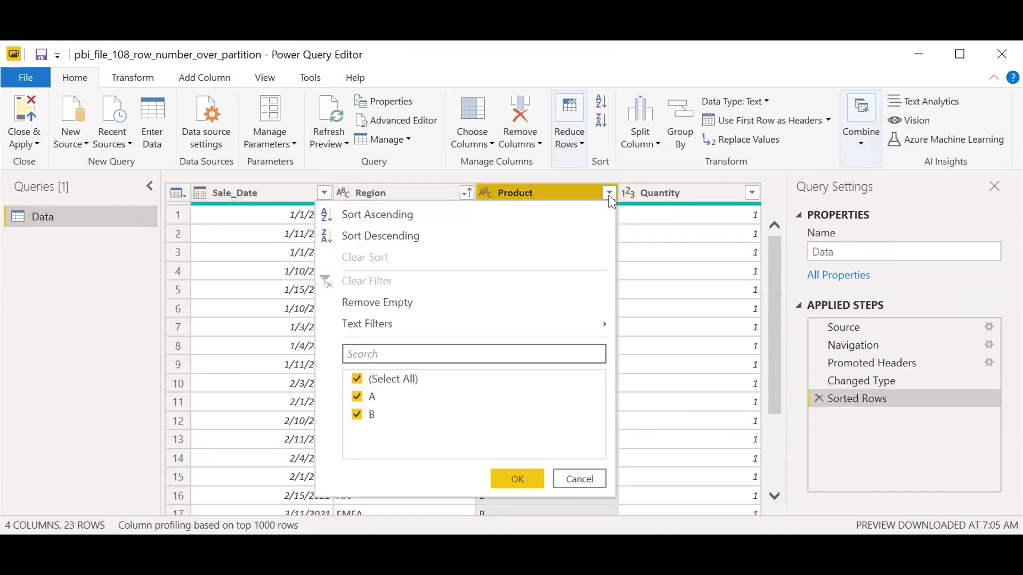
pyautogui.click(382, 215)
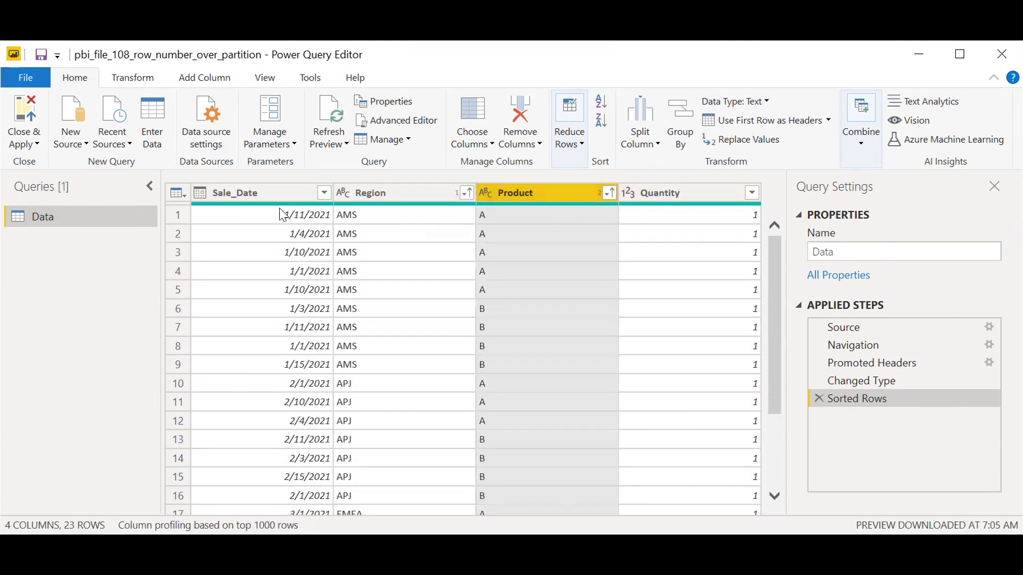
pyautogui.click(322, 193)
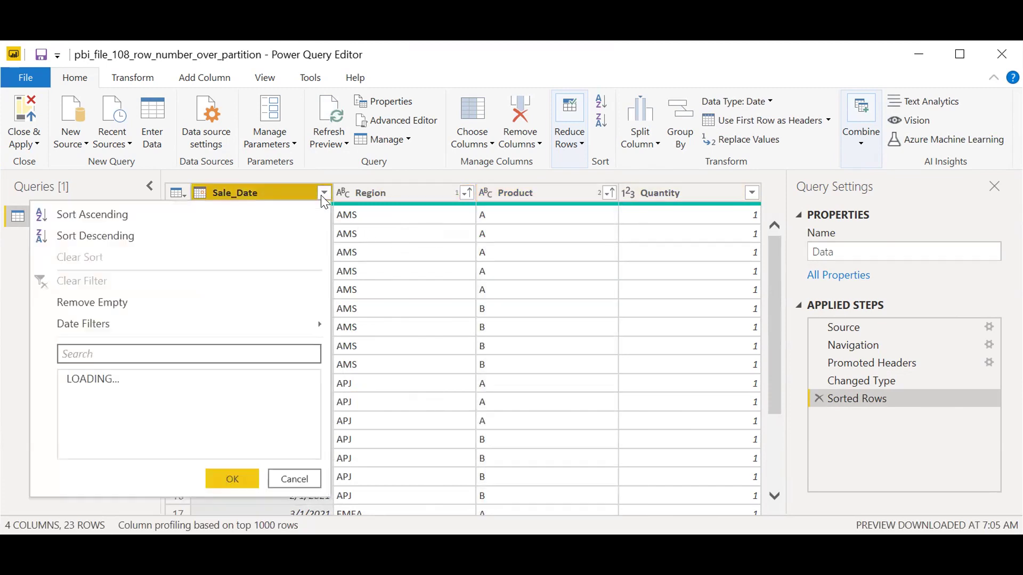
pyautogui.click(108, 216)
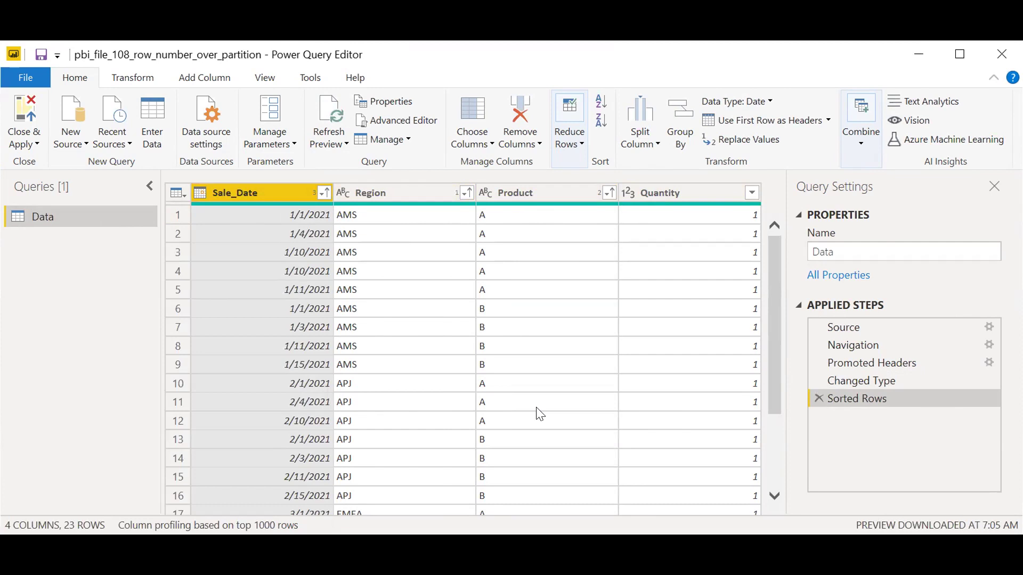
# - Add a custom Index column with starting index 1 and increment 1
pyautogui.click(196, 80)
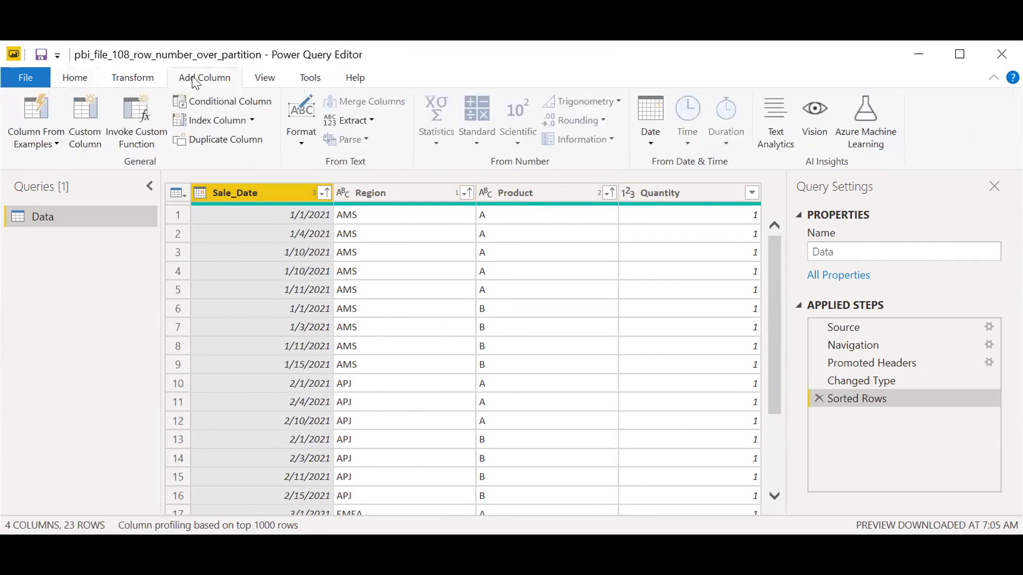
pyautogui.click(253, 121)
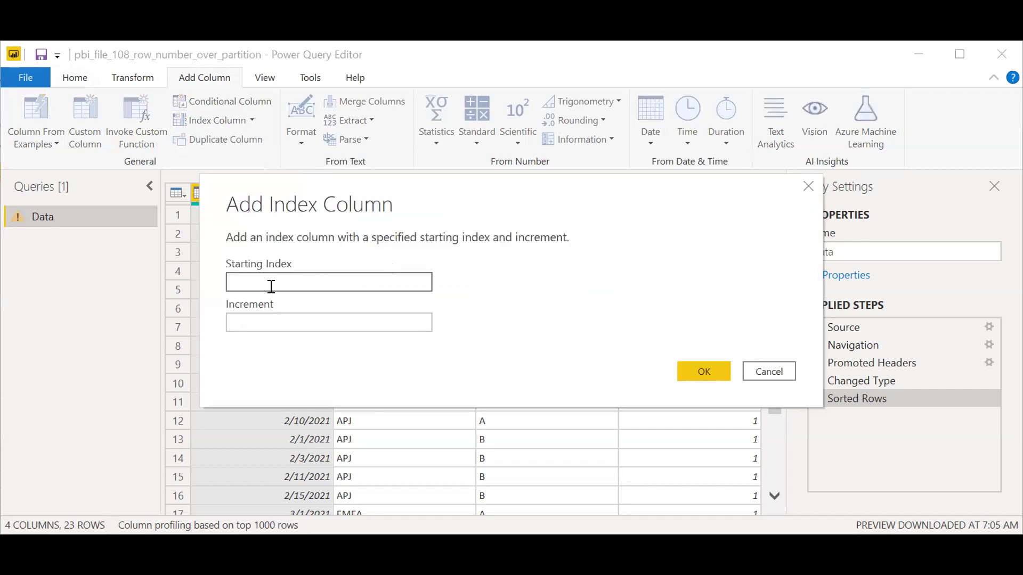
pyautogui.write('1')
pyautogui.click(271, 320)
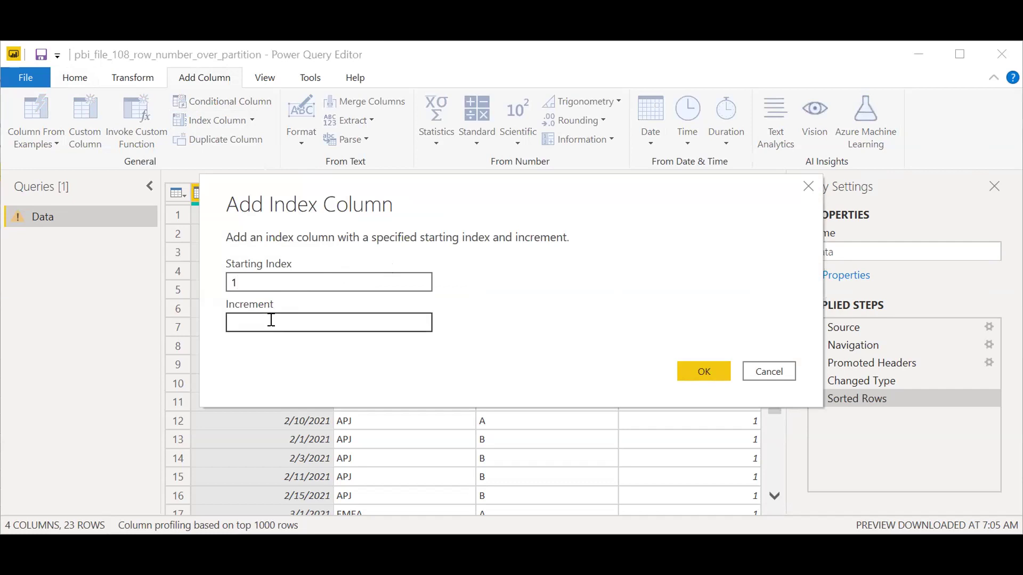
pyautogui.click(271, 321)
pyautogui.write('1')
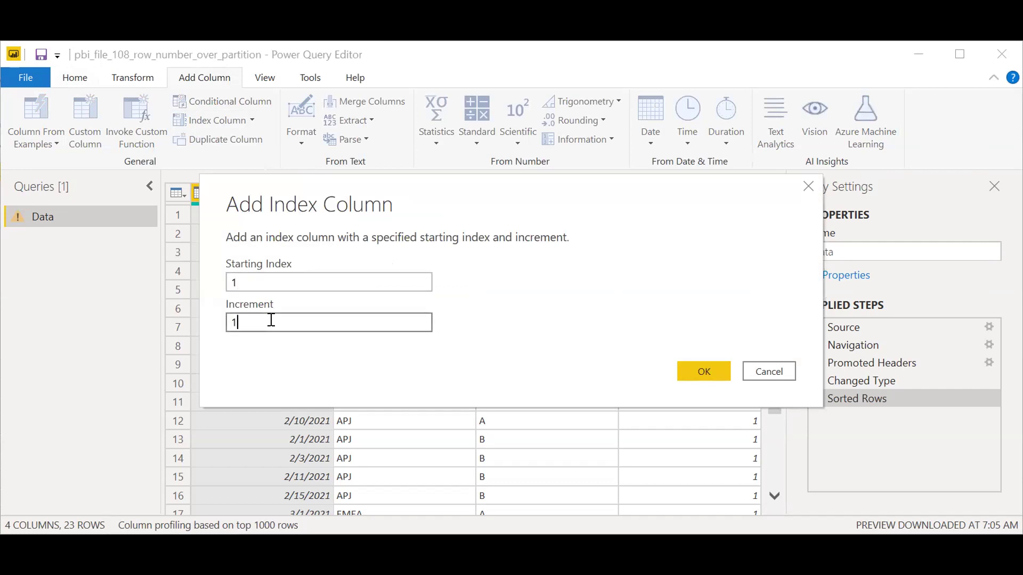
pyautogui.click(711, 372)
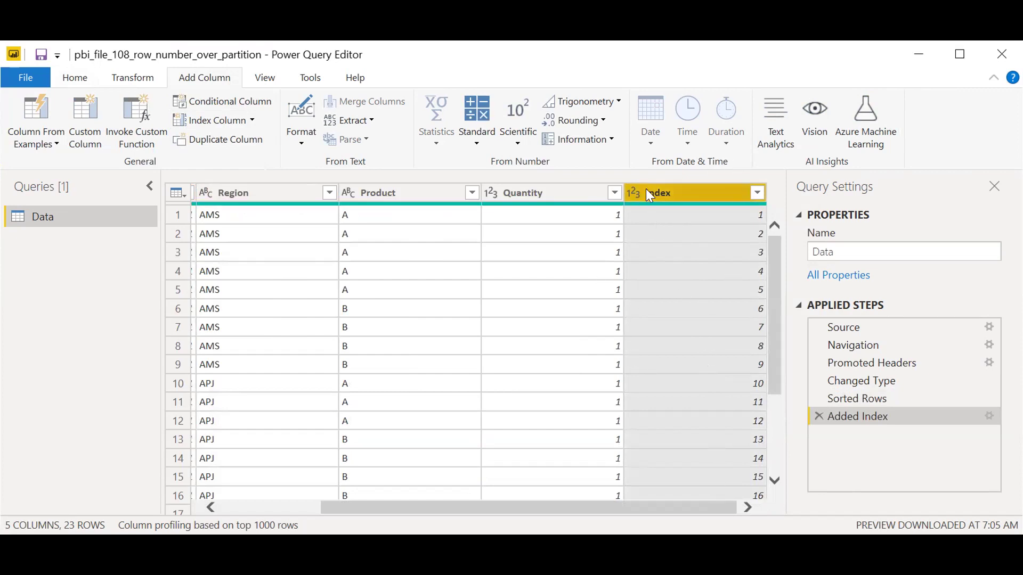
# - Save and apply the query changes, then add a new calculated column to the Data table
pyautogui.click(43, 56)
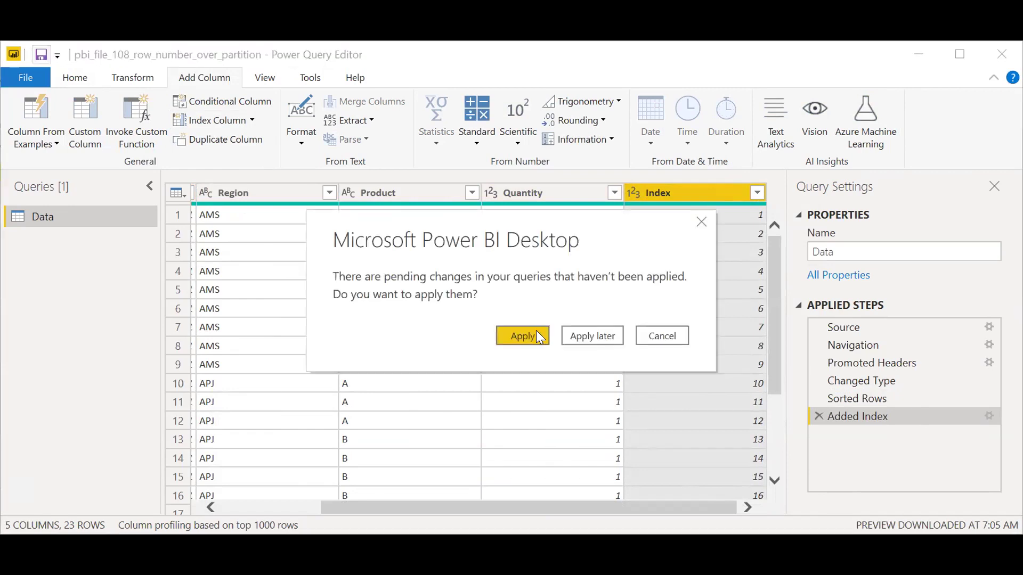
pyautogui.click(537, 336)
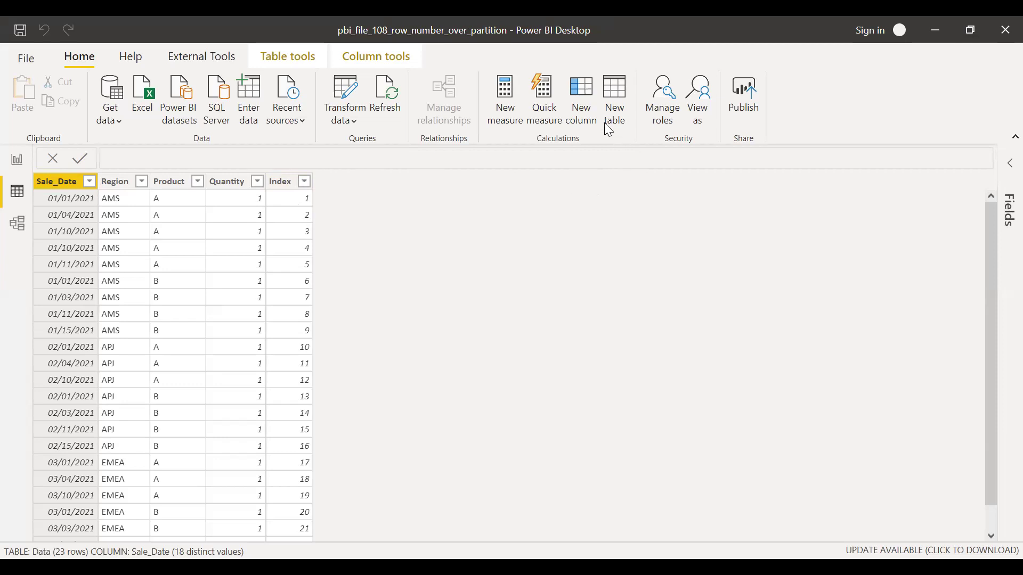
pyautogui.click(586, 100)
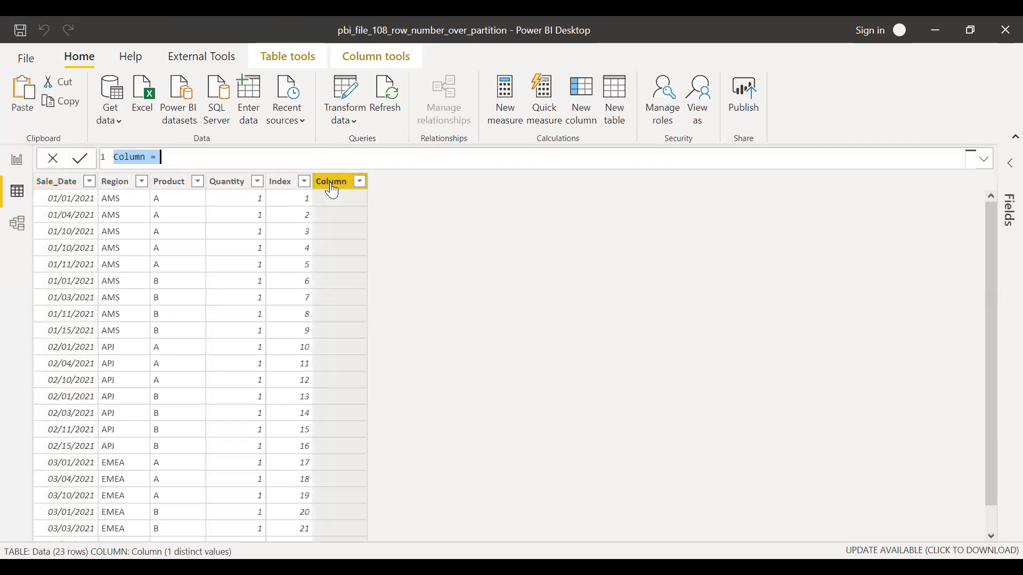
# - Start the column formula as Step1 = CALCULATE(COUNTROWS(Data)
pyautogui.write('Step1 =')
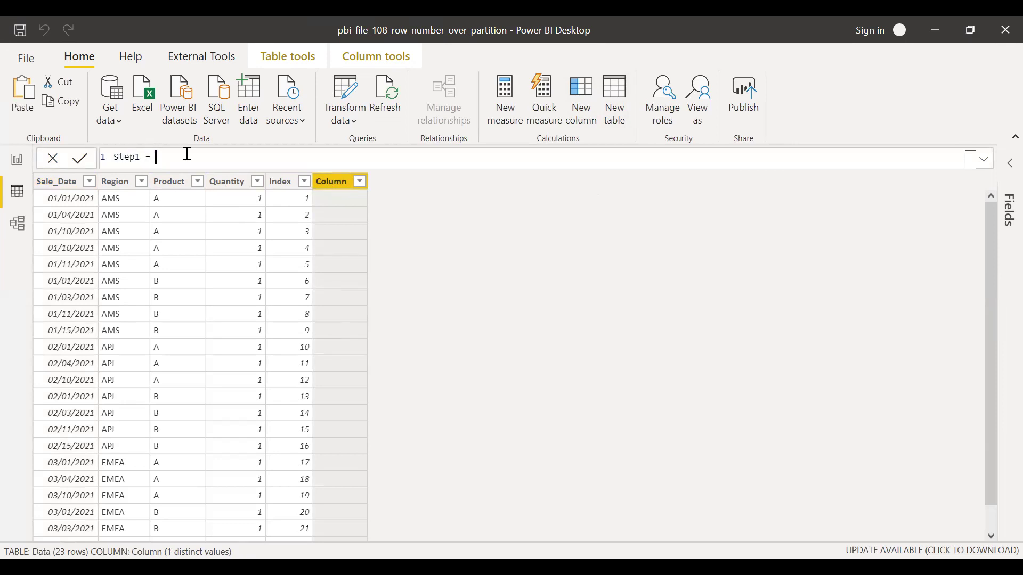
pyautogui.write(' cal')
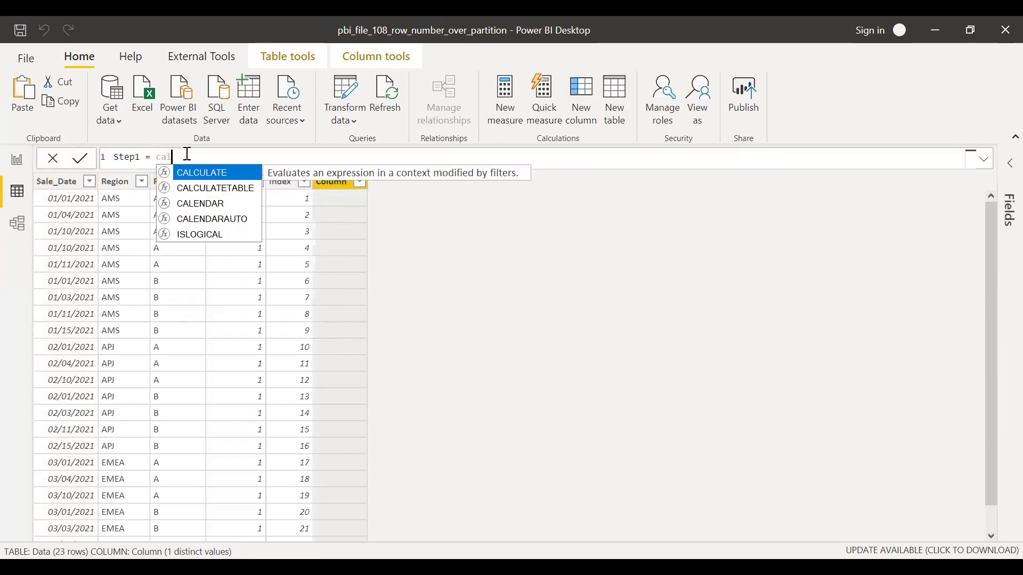
pyautogui.press('Tab')
pyautogui.write('cou')
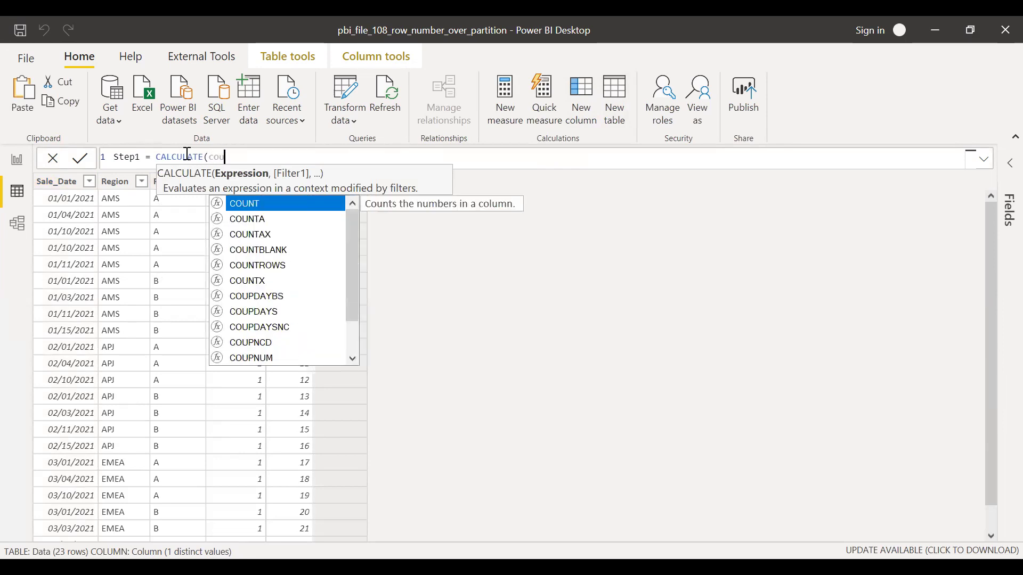
pyautogui.press('Tab')
pyautogui.press('BackSpace')
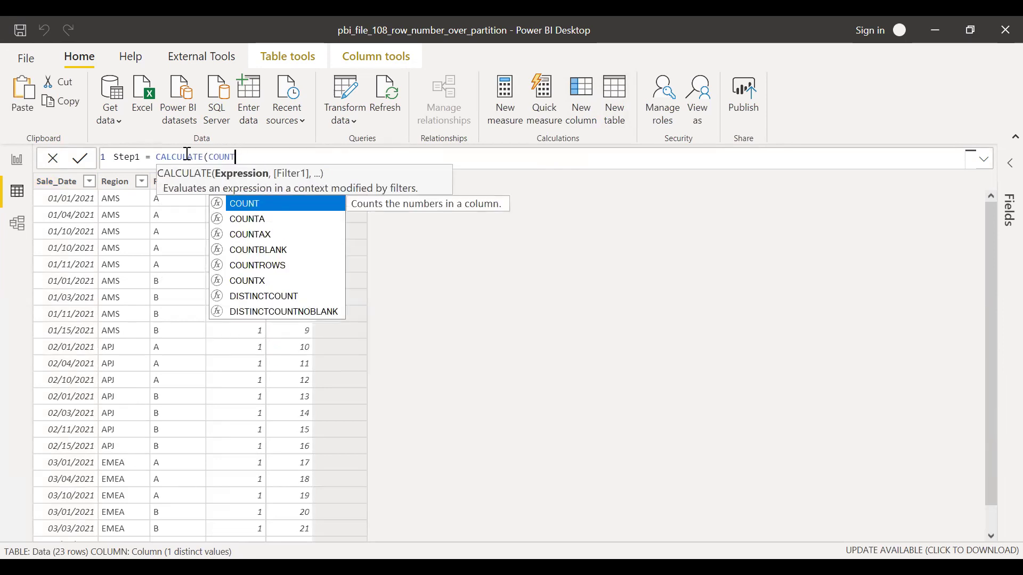
pyautogui.press('Down')
pyautogui.press('Down')
pyautogui.press('Down')
pyautogui.press('Down')
pyautogui.press('Tab')
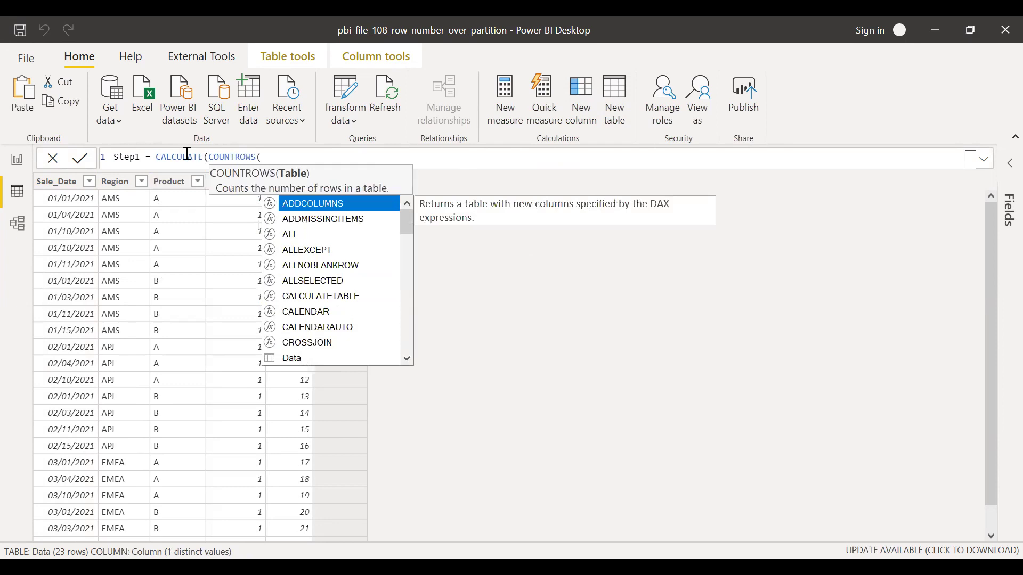
# - Add the filter FILTER(Data, Data[Sale_Date] <= EARLIER(Data[Sale_Date]))
pyautogui.write('Data')
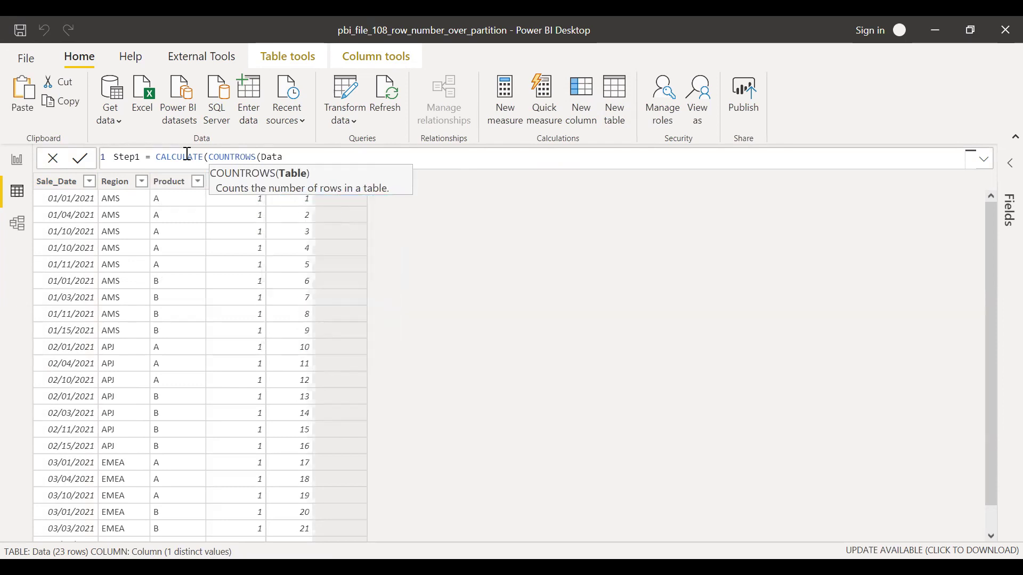
pyautogui.write('),')
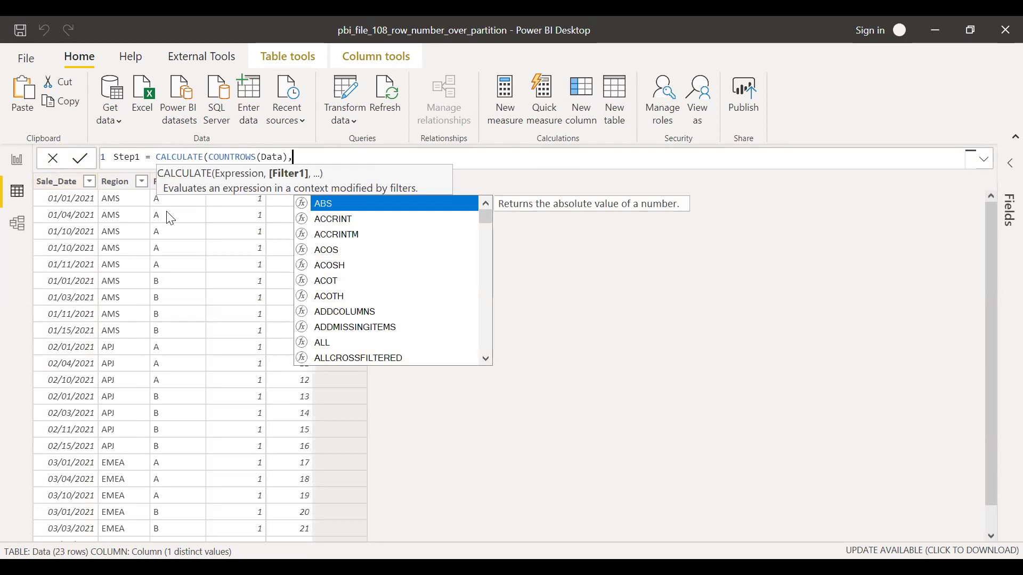
pyautogui.write('fil')
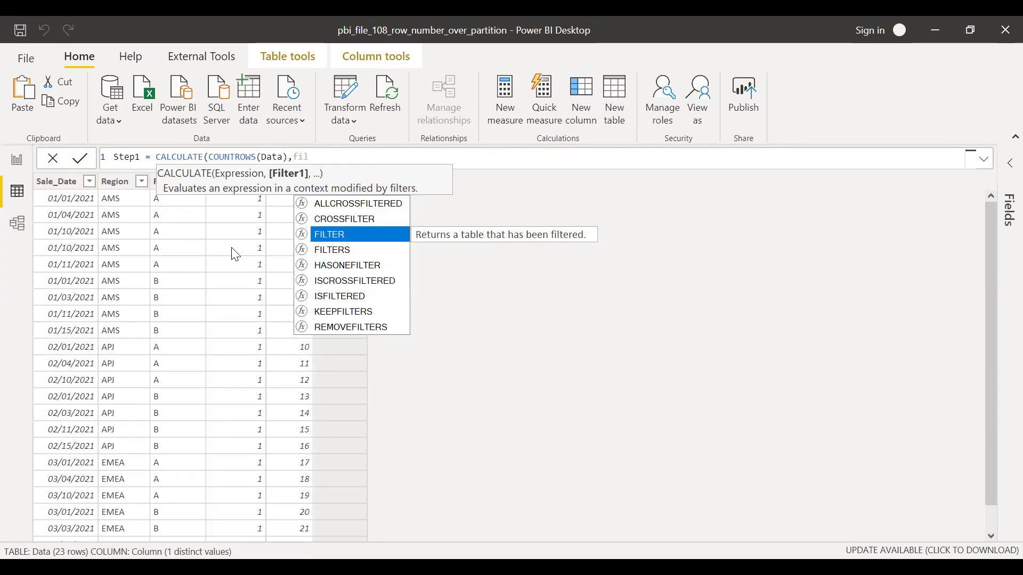
pyautogui.press('Tab')
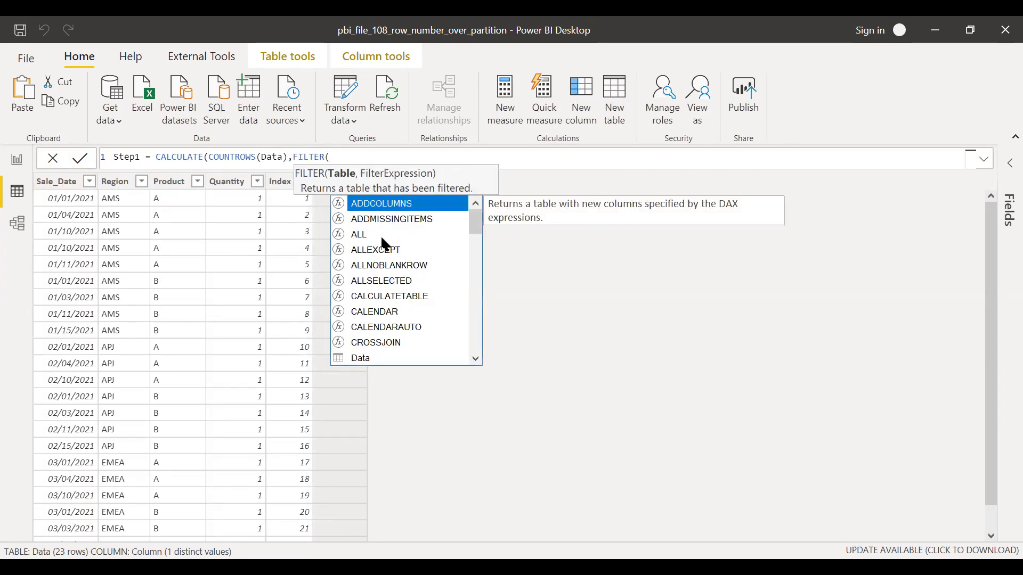
pyautogui.write('data')
pyautogui.press('Tab')
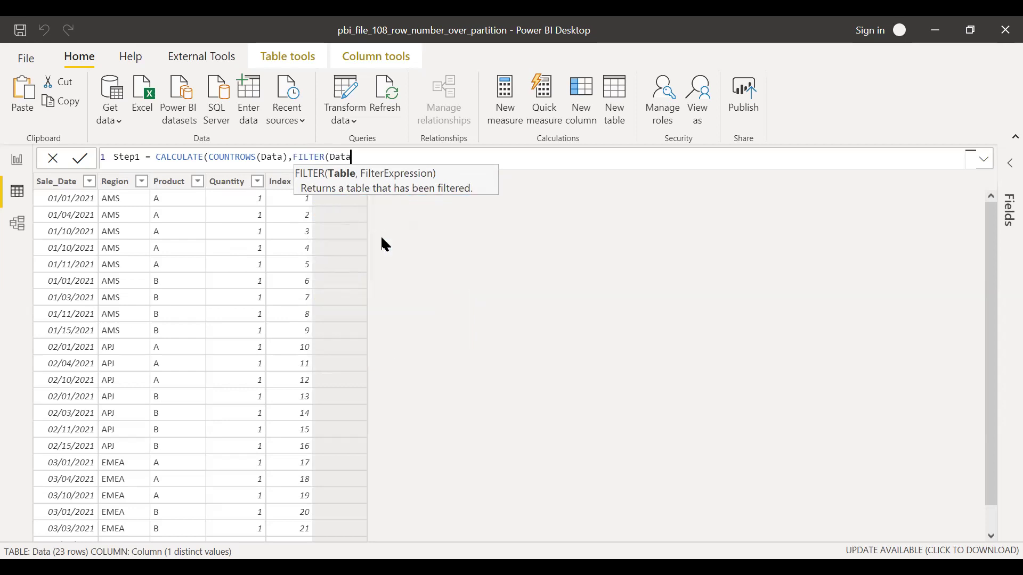
pyautogui.write(',')
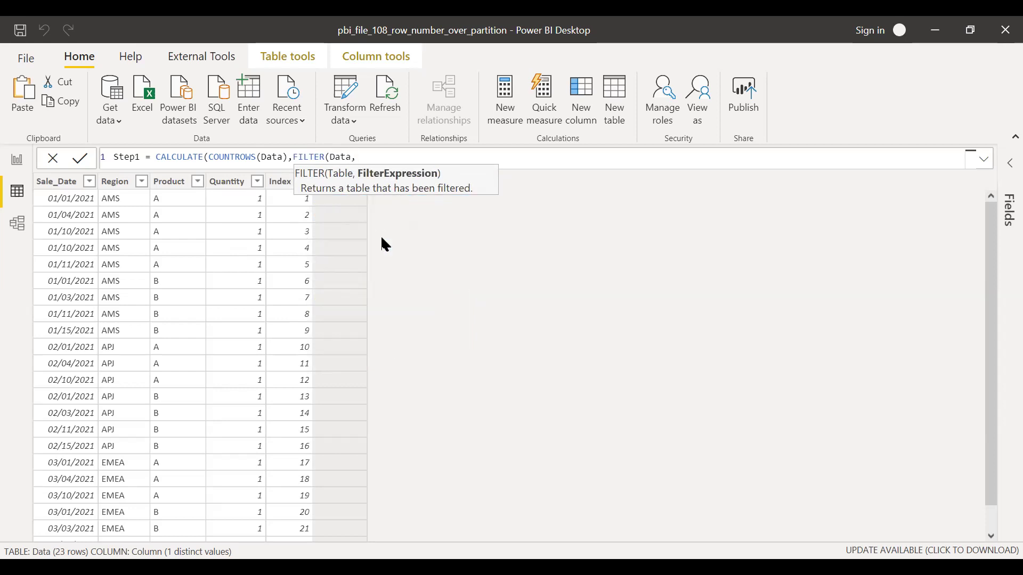
pyautogui.write('sle')
pyautogui.press('BackSpace')
pyautogui.press('BackSpace')
pyautogui.write('a')
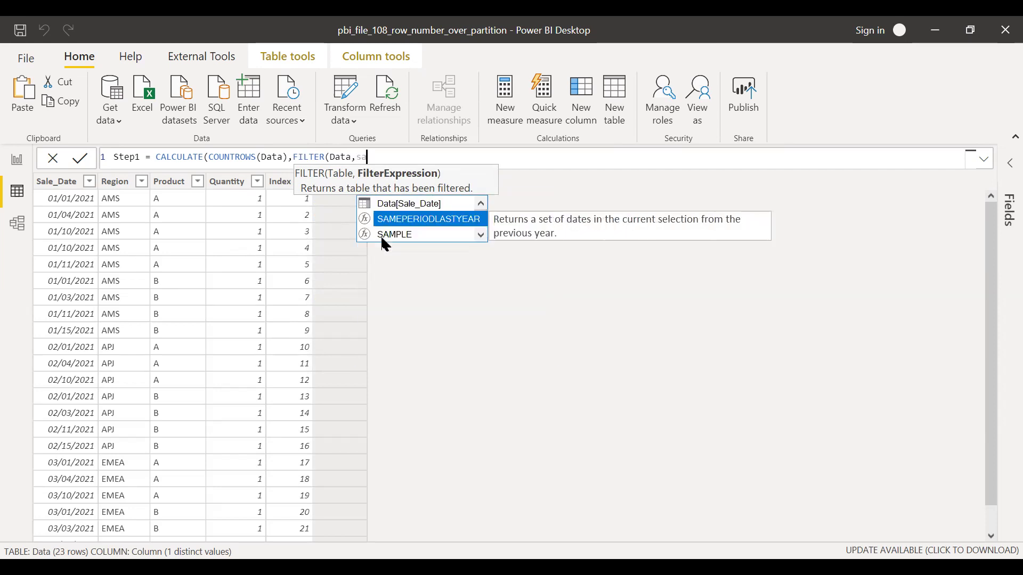
pyautogui.press('Up')
pyautogui.press('Tab')
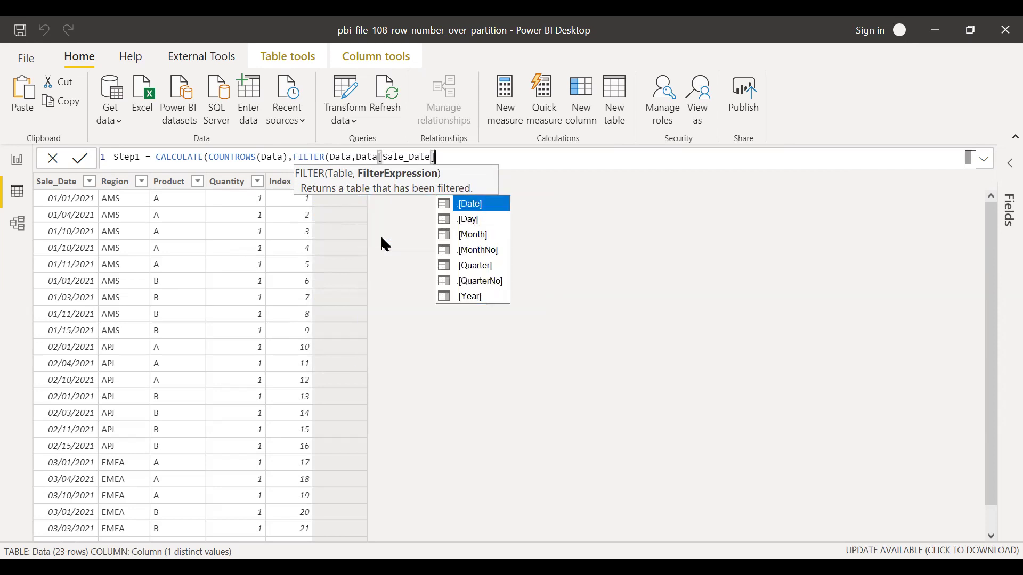
pyautogui.write('<= ear')
pyautogui.press('Tab')
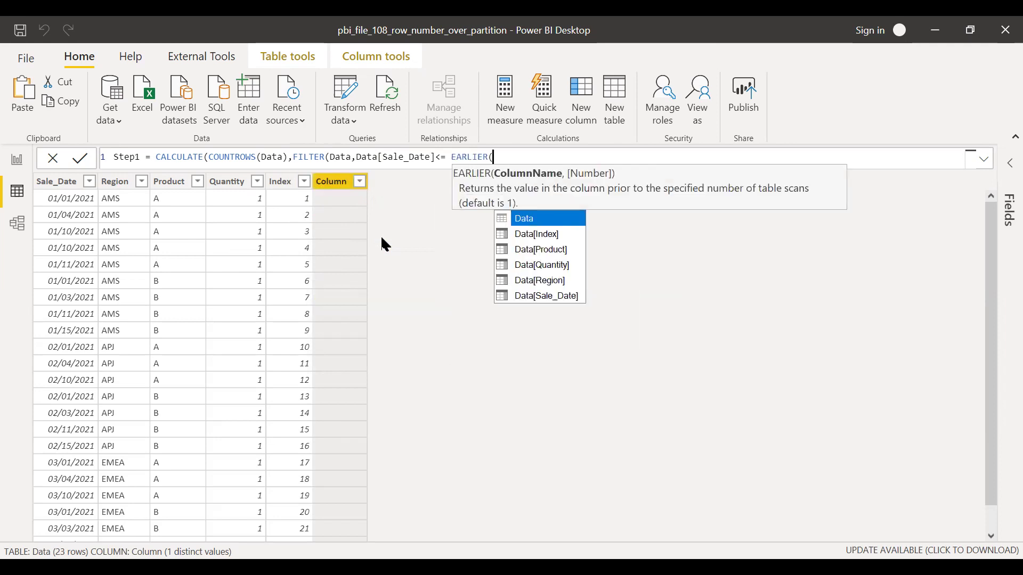
pyautogui.write('sale')
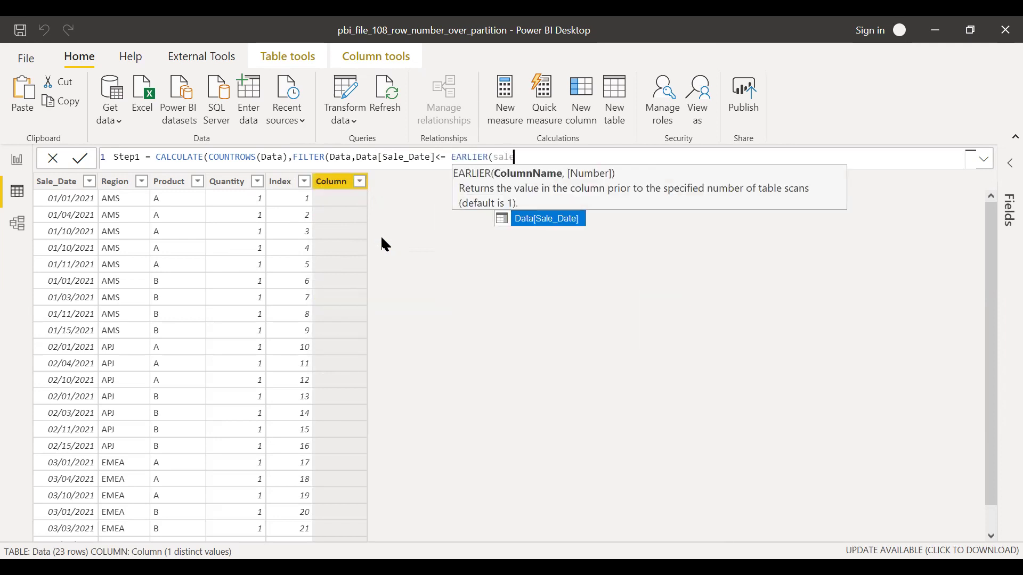
pyautogui.press('Tab')
pyautogui.write(')')
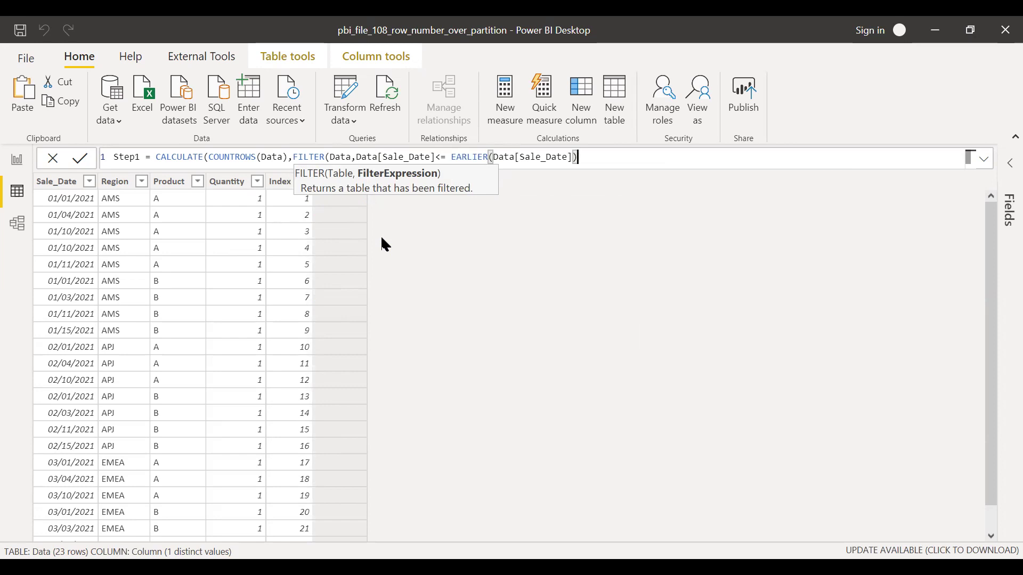
pyautogui.write(')')
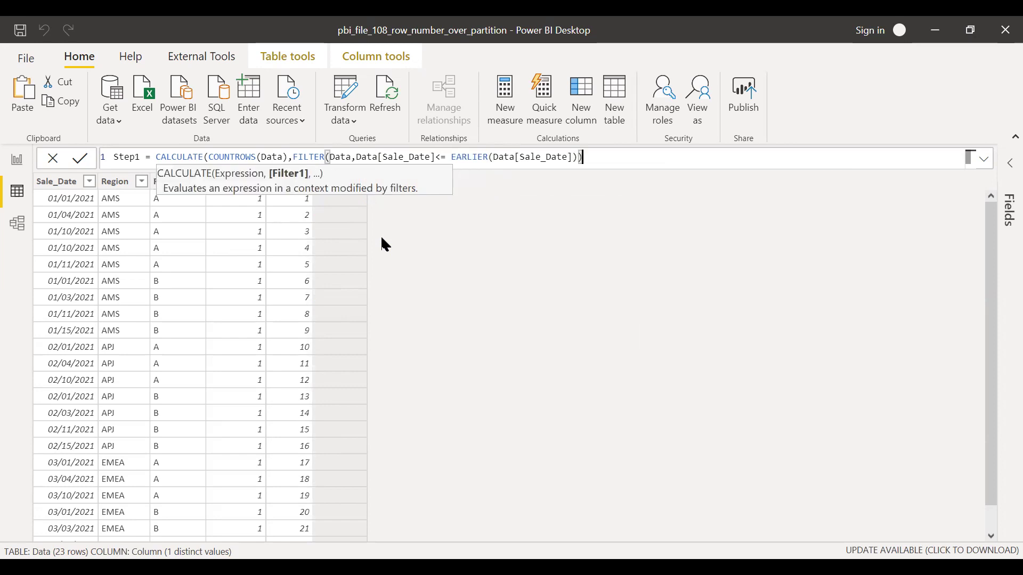
pyautogui.write(',')
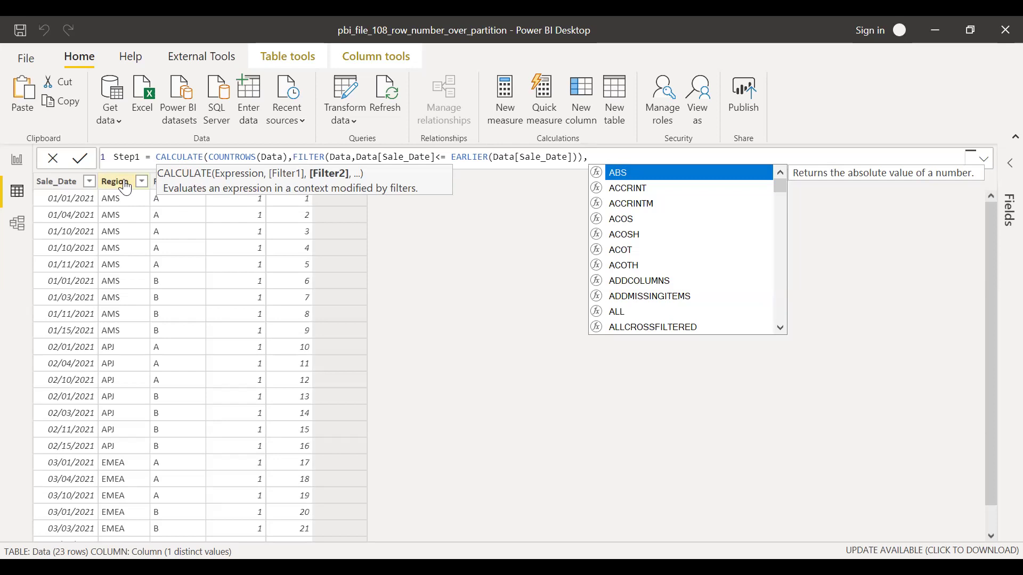
# - Add a second filter FILTER(Data, Data[Region] = EARLIER(Data[Region]))
pyautogui.write('regio')
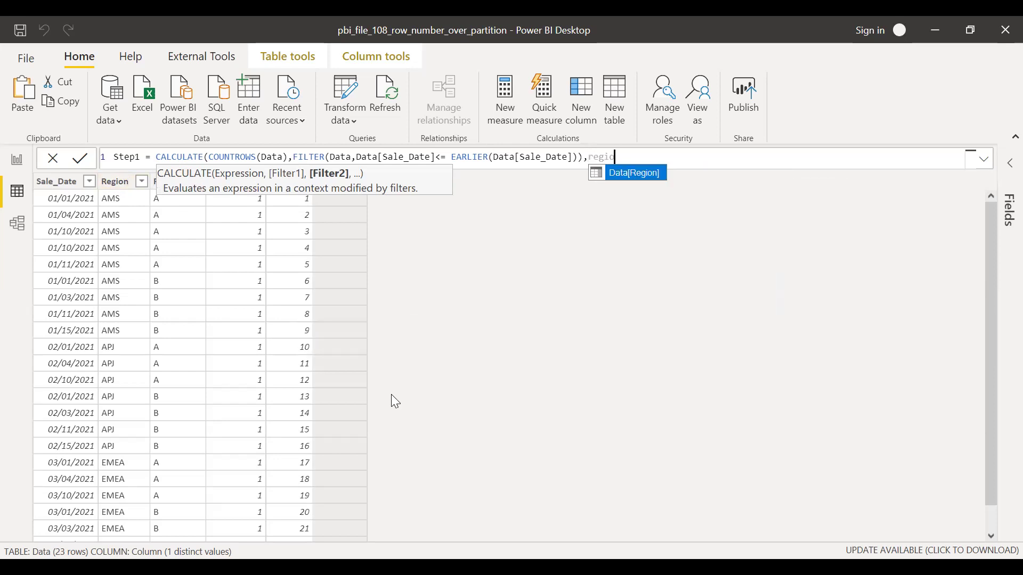
pyautogui.press('Tab')
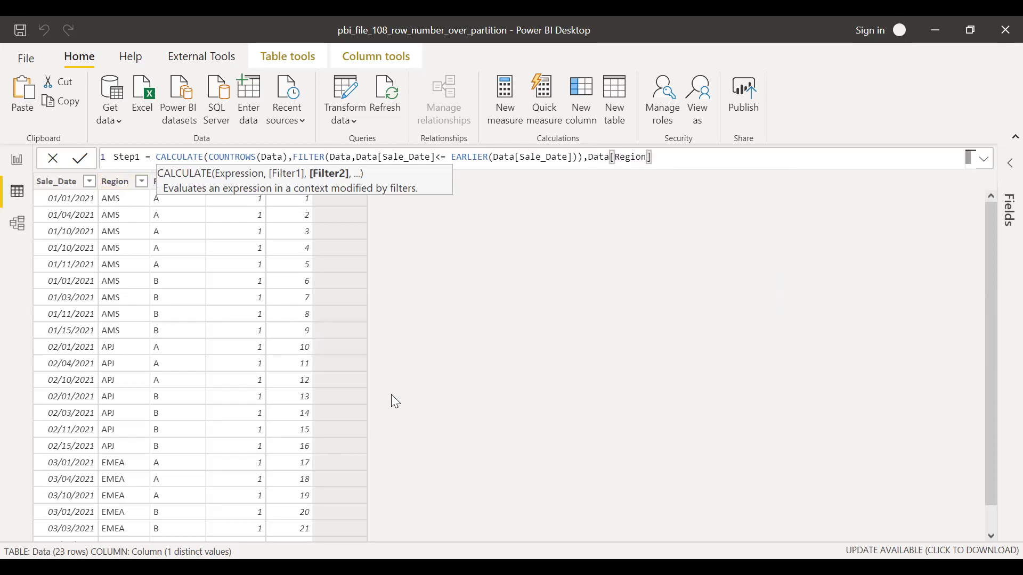
pyautogui.click(590, 158)
pyautogui.write('Ailter')
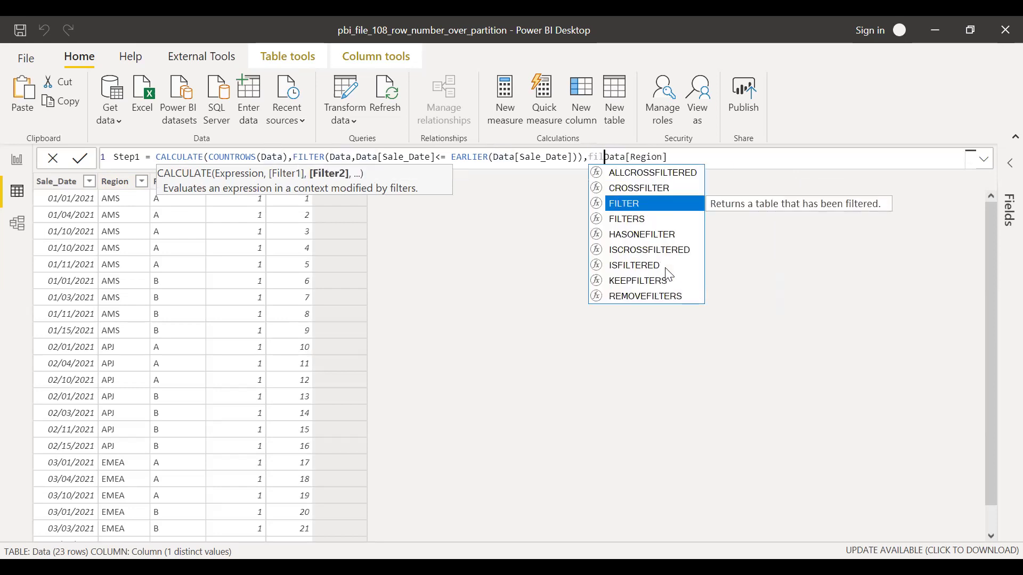
pyautogui.press('Tab')
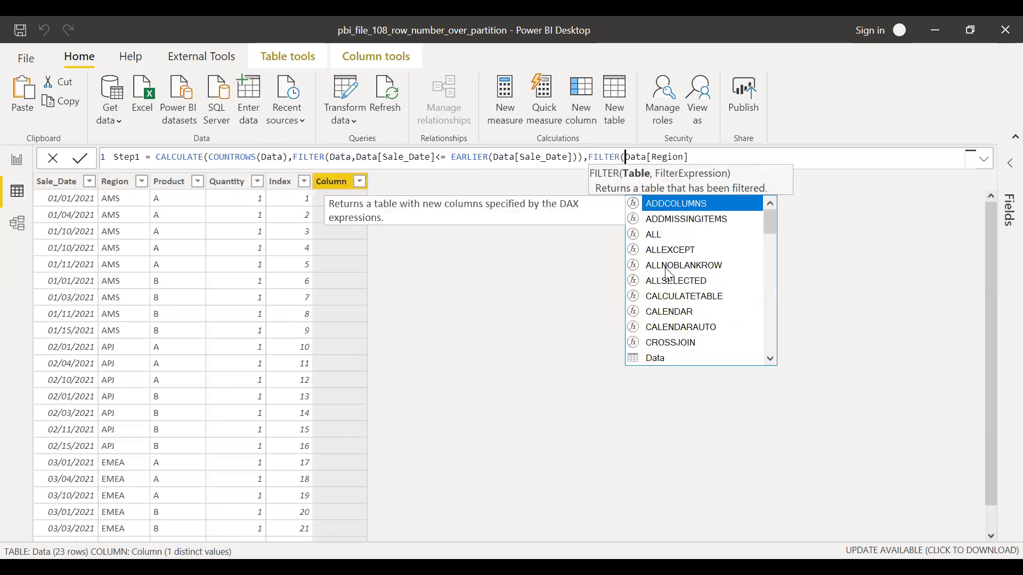
pyautogui.click(698, 157)
pyautogui.moveTo(689, 157); pyautogui.dragTo(651, 155)
pyautogui.press('BackSpace')
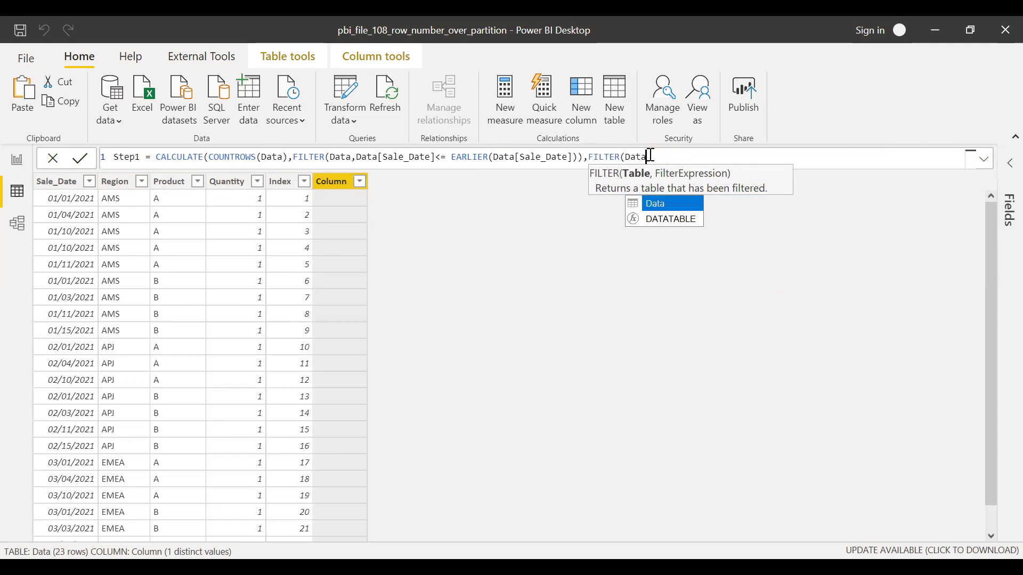
pyautogui.press('BackSpace')
pyautogui.write(',')
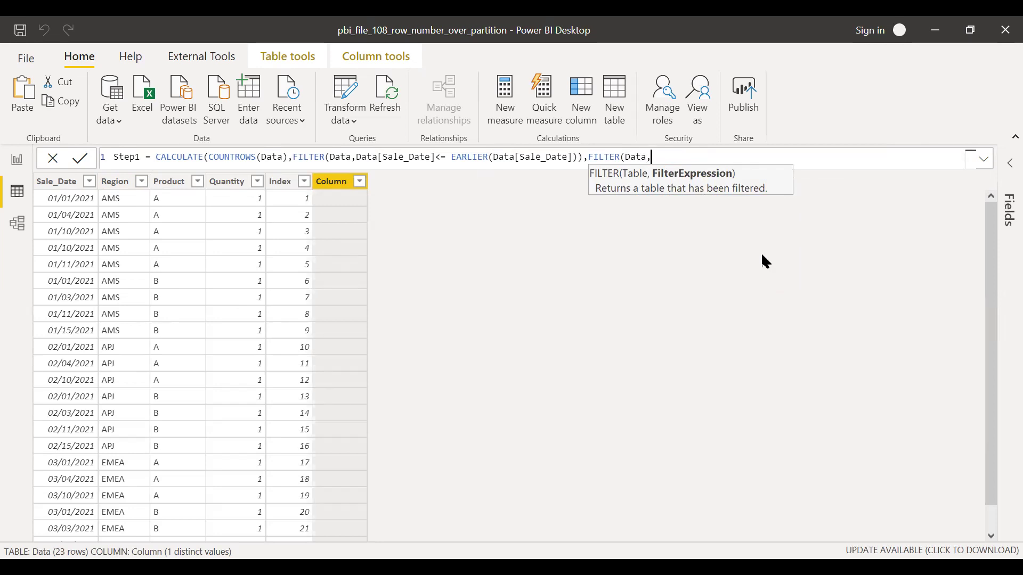
pyautogui.write('reg')
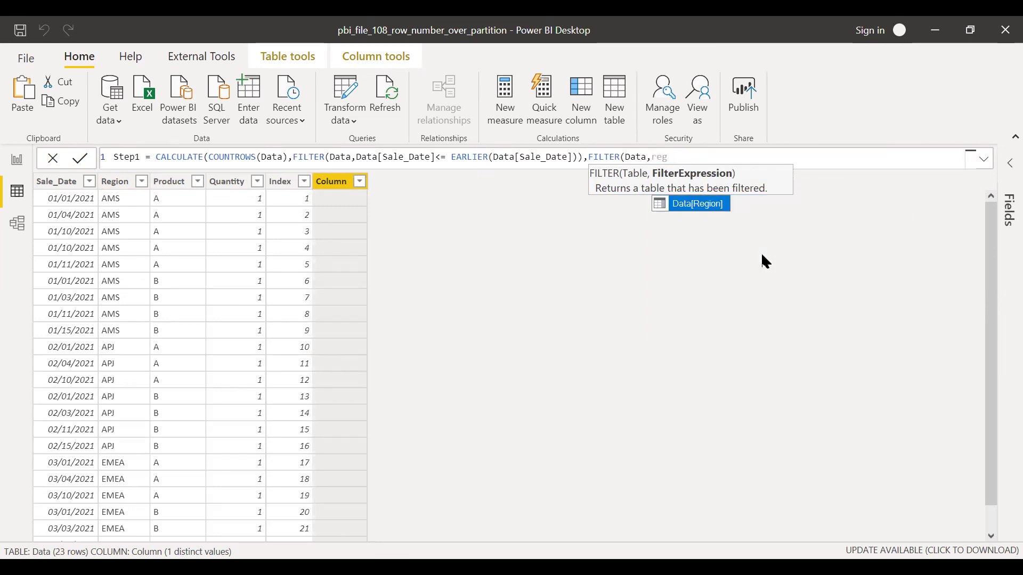
pyautogui.press('Tab')
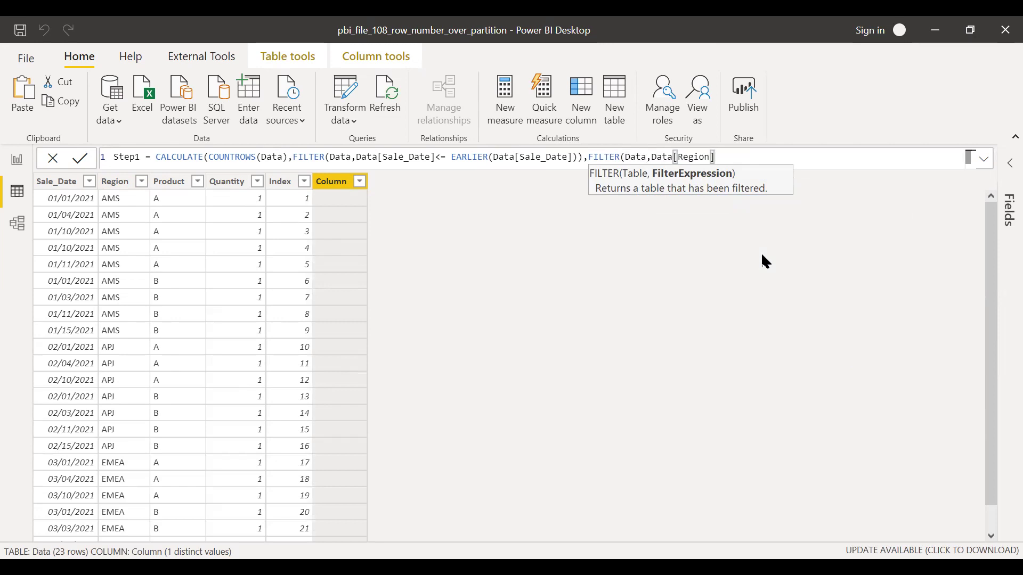
pyautogui.write('= earl')
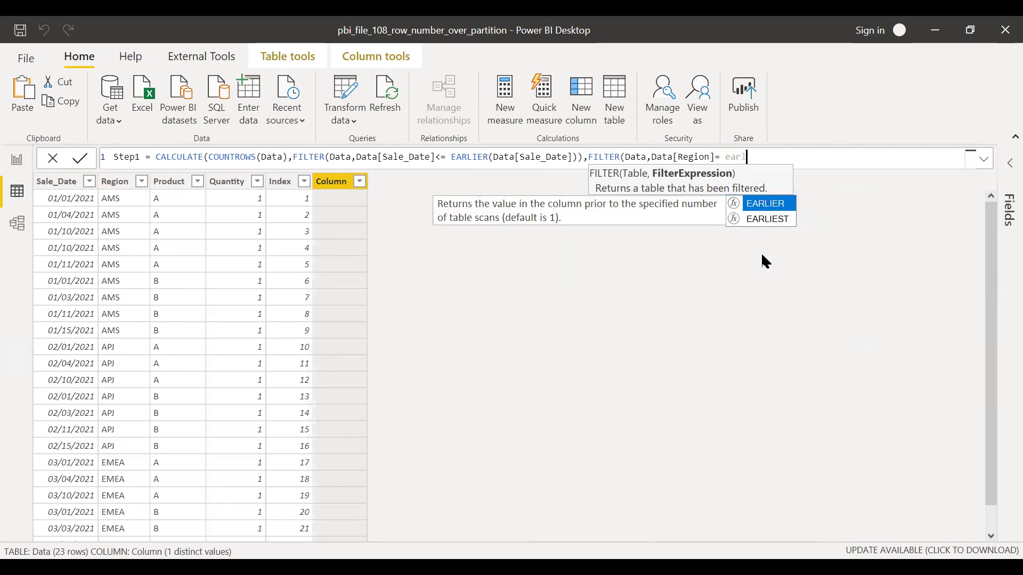
pyautogui.press('Tab')
pyautogui.write('regio')
pyautogui.press('Tab')
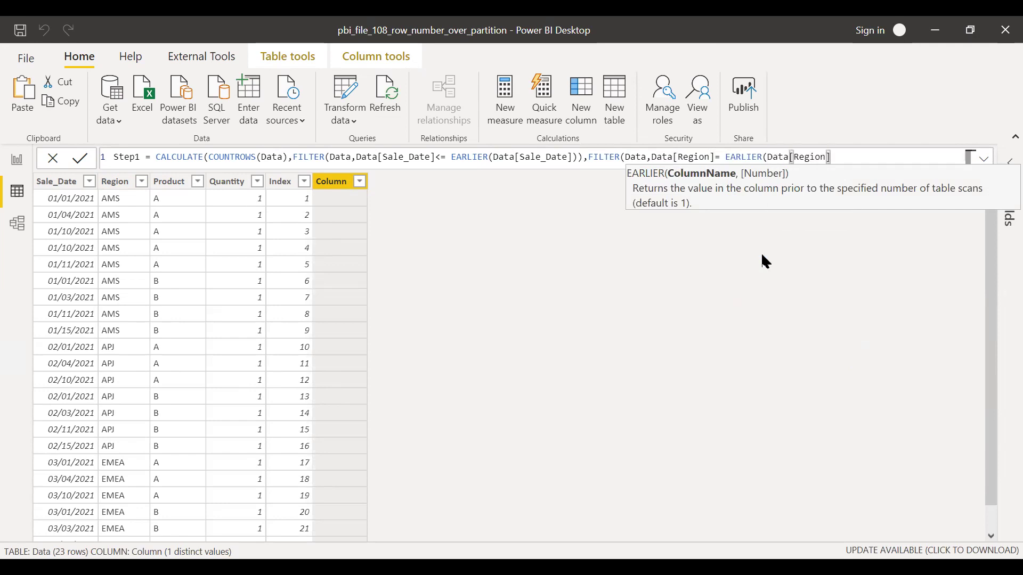
pyautogui.write('))')
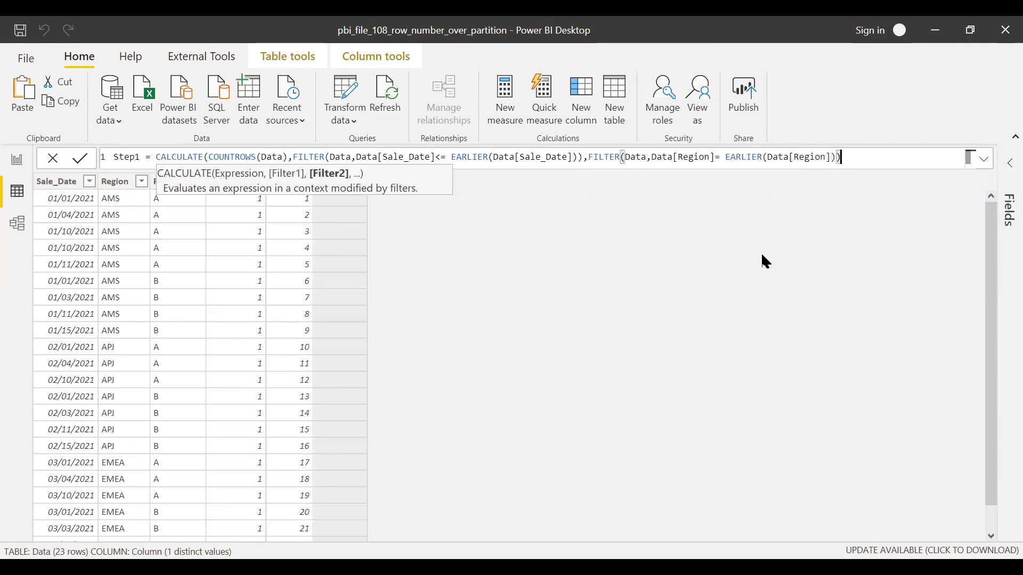
pyautogui.write(',')
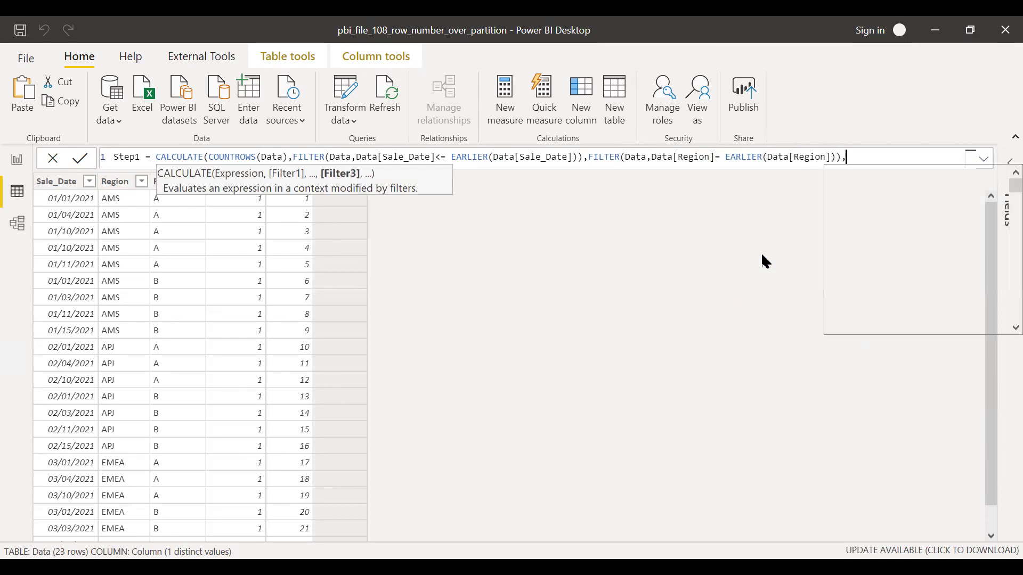
pyautogui.write('fil')
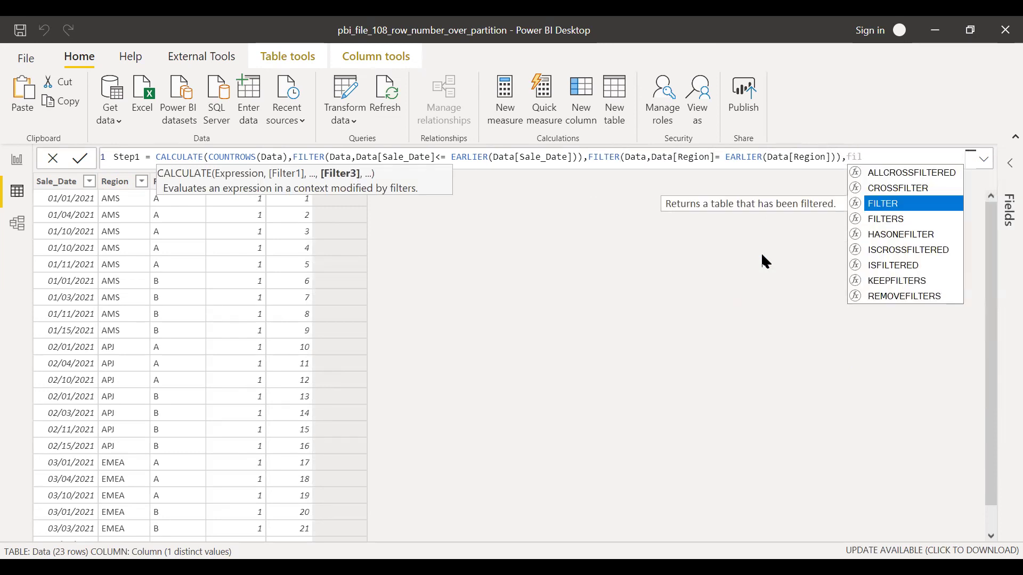
# - Add a third filter FILTER(Data, Data[Product] = EARLIER(Data[Product])) and close the formula
pyautogui.press('Tab')
pyautogui.write('(Data')
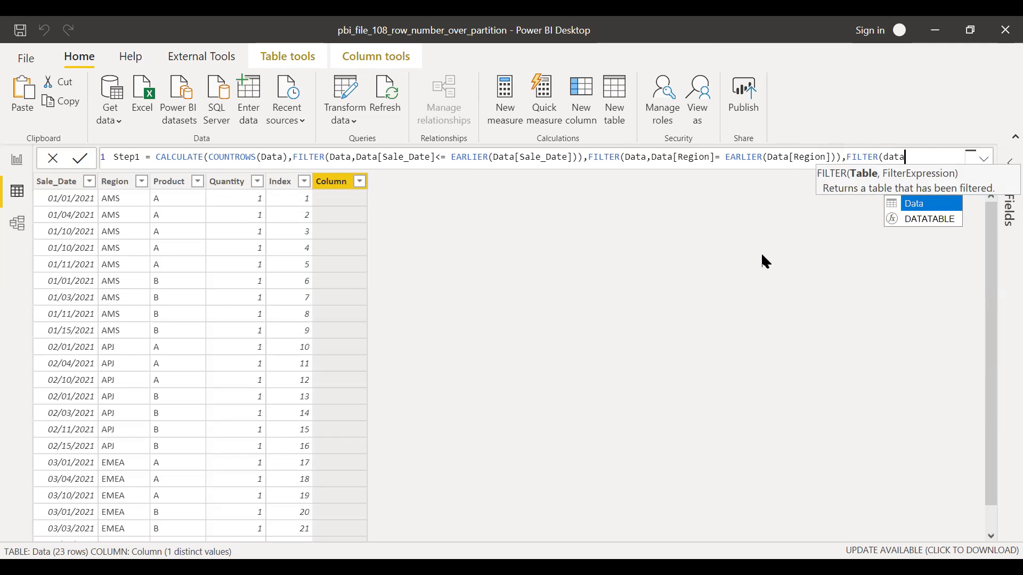
pyautogui.press('Escape')
pyautogui.write(',')
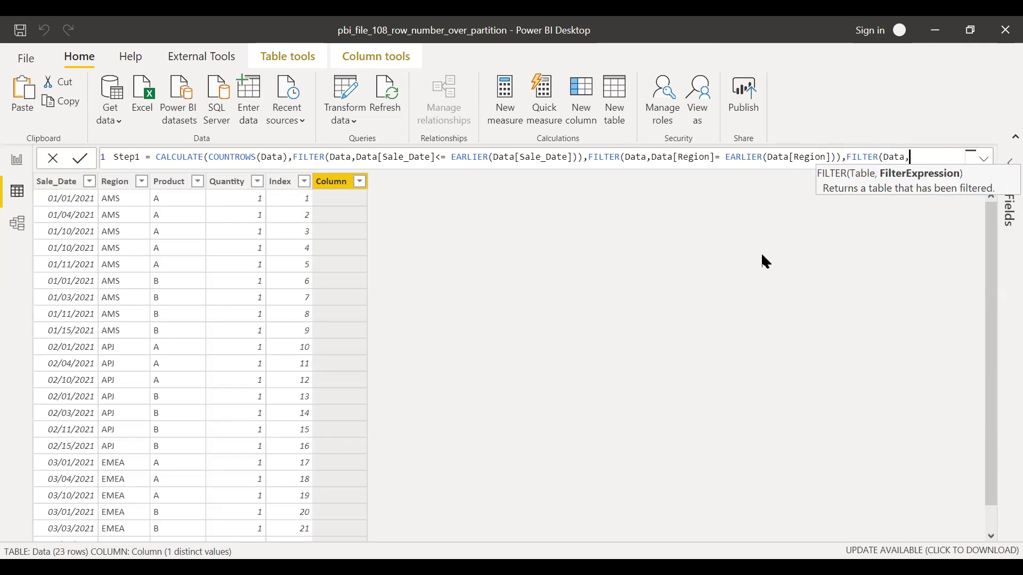
pyautogui.write('pro')
pyautogui.press('Up')
pyautogui.press('Tab')
pyautogui.write('= earl')
pyautogui.press('Tab')
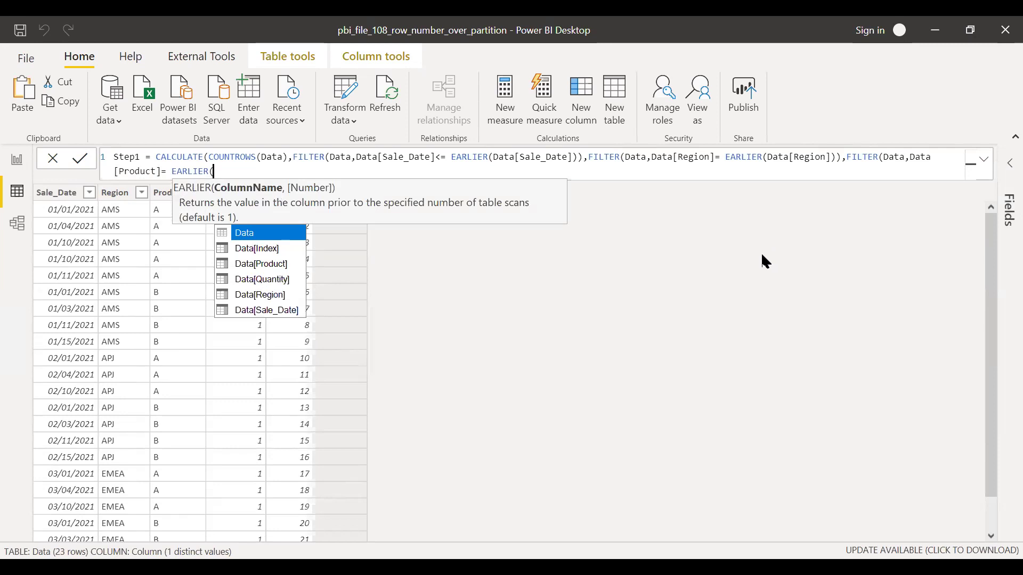
pyautogui.write('pr')
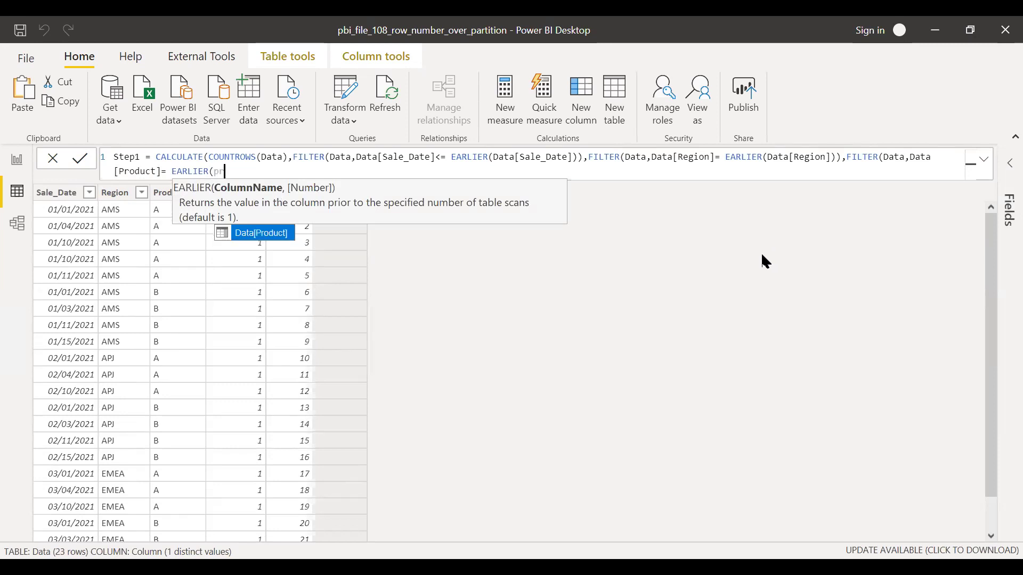
pyautogui.press('Tab')
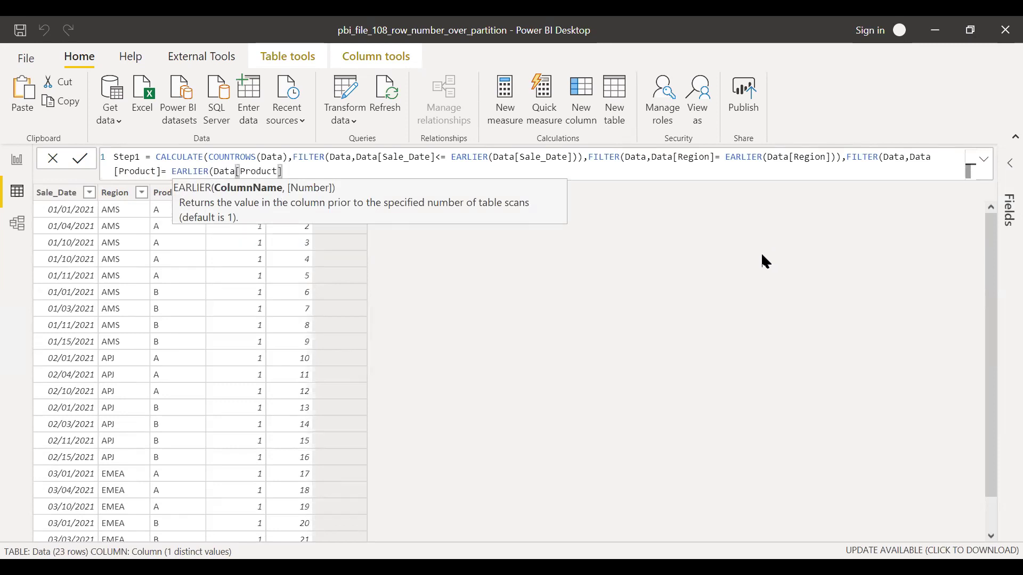
pyautogui.write('))')
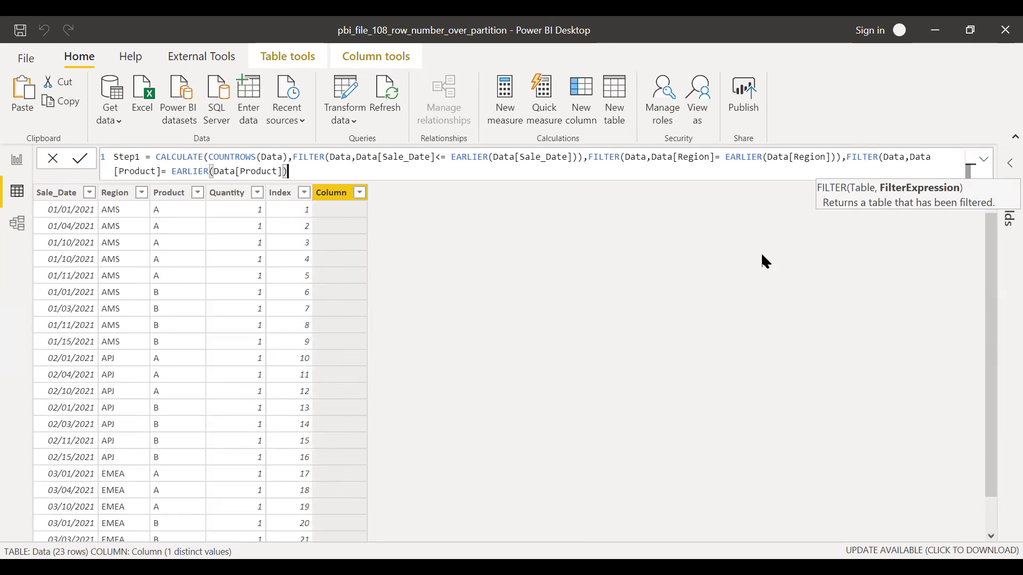
pyautogui.write(')')
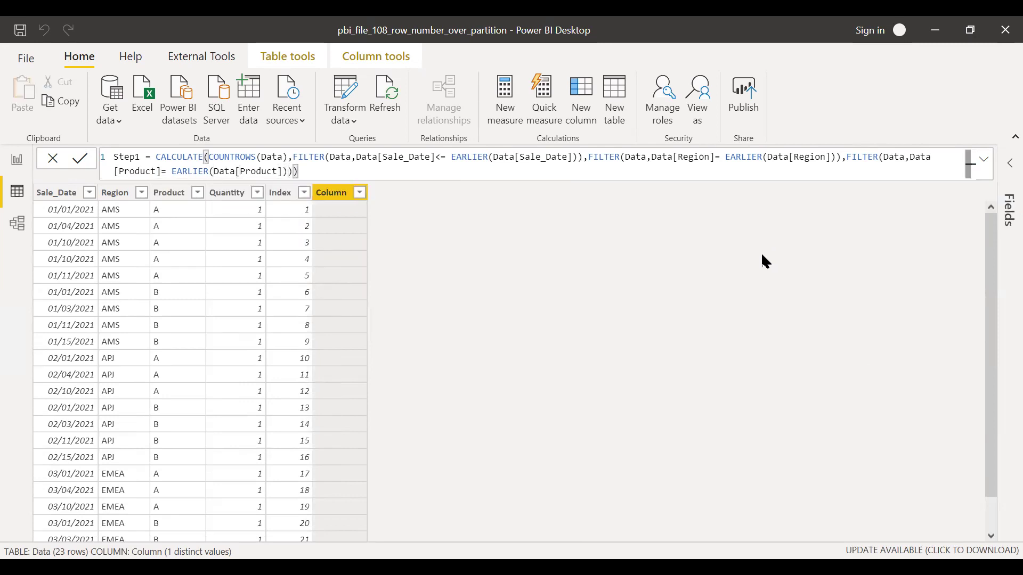
# - Commit the Step1 formula and select its full text in the formula bar
pyautogui.press('Return')
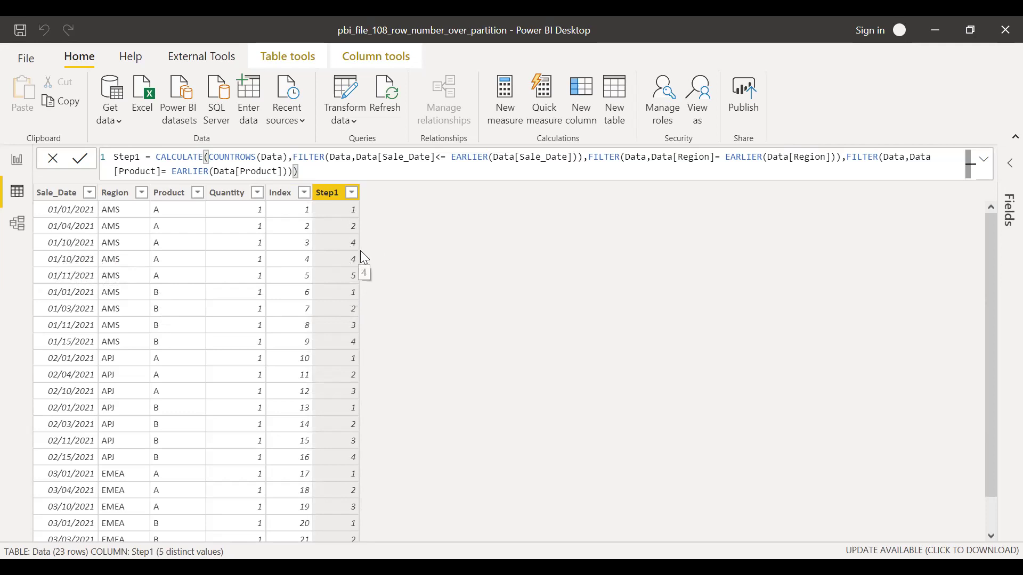
pyautogui.moveTo(322, 175); pyautogui.dragTo(107, 165)
pyautogui.hotkey('ctrl', 'c')
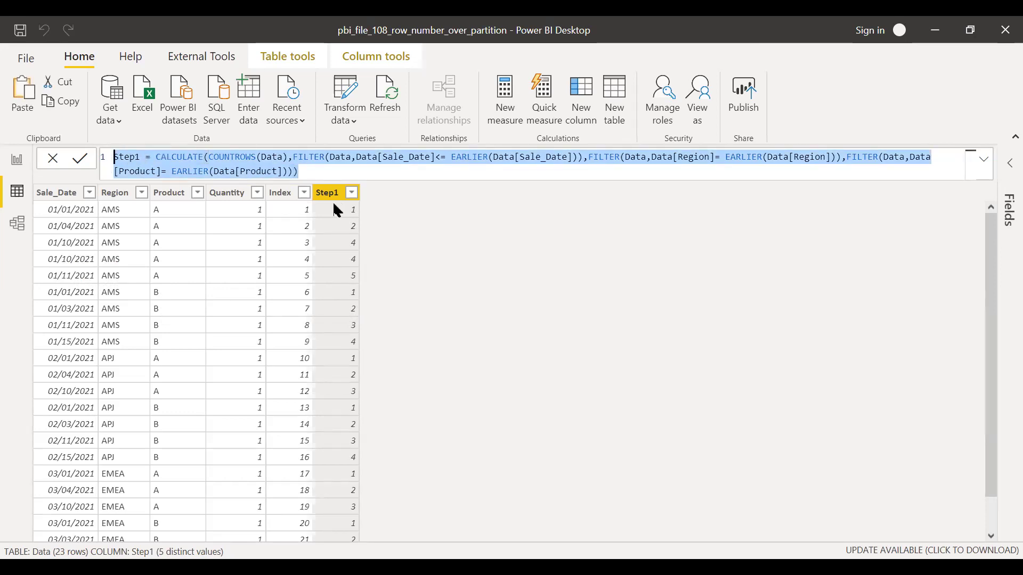
# - Create a new column from the pasted Step1 formula, renamed to Final
pyautogui.click(582, 97)
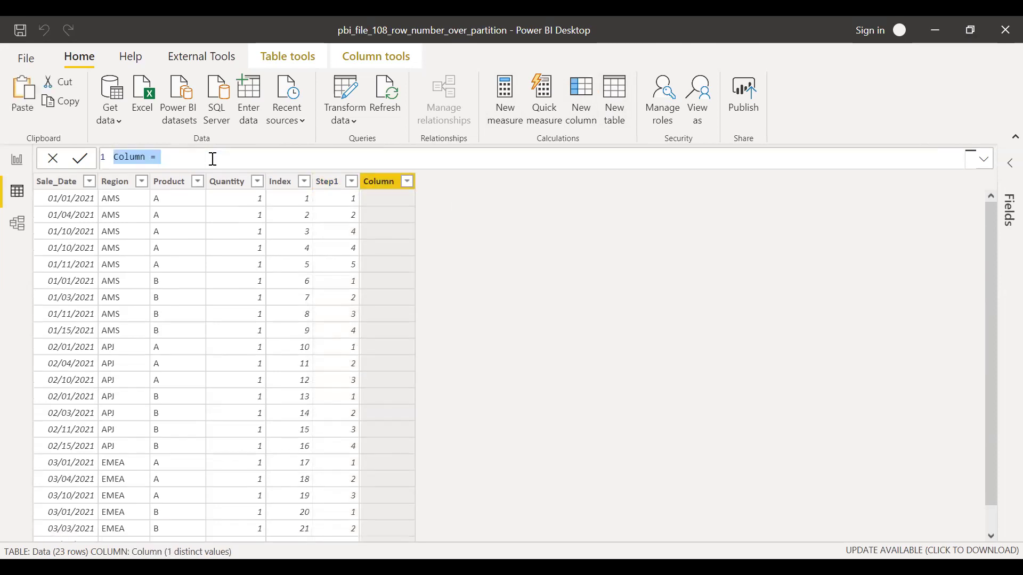
pyautogui.hotkey('ctrl', 'v')
pyautogui.moveTo(142, 159); pyautogui.dragTo(70, 153)
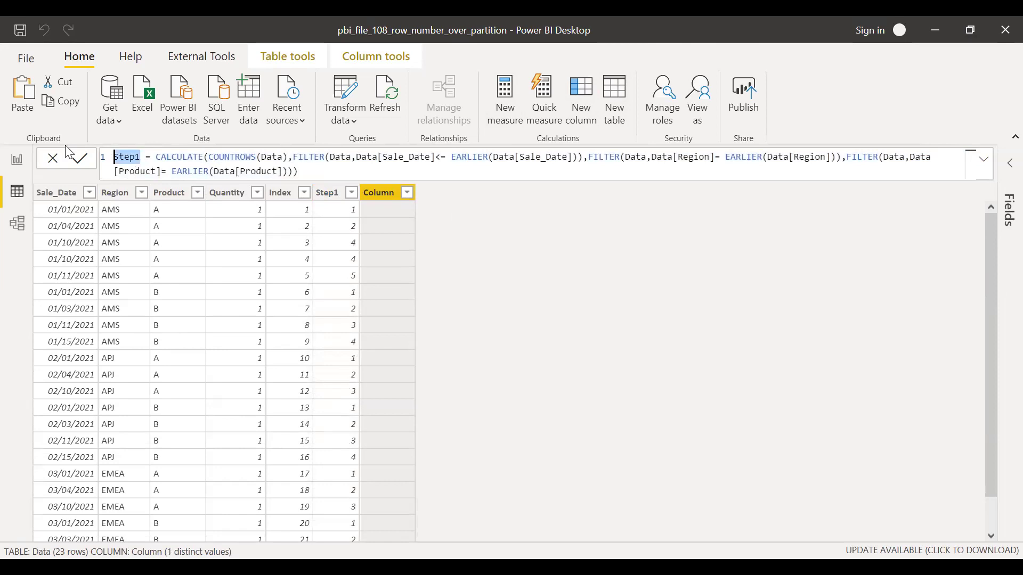
pyautogui.write('Final')
# - Append a fourth filter FILTER(Data, Data[Index] <= EARLIER(Data[Index]))
pyautogui.click(299, 173)
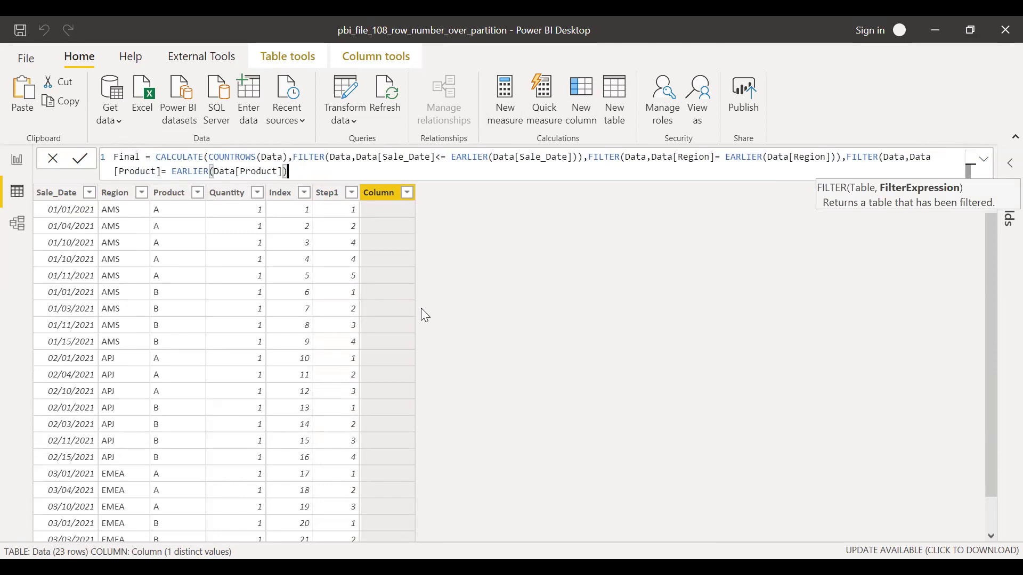
pyautogui.press('Right')
pyautogui.write(',fil')
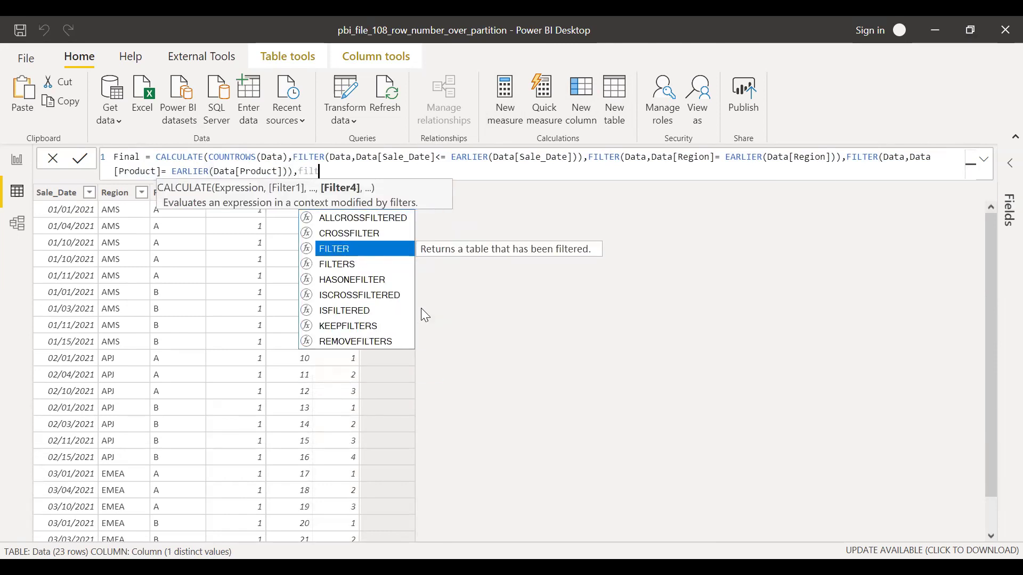
pyautogui.press('Tab')
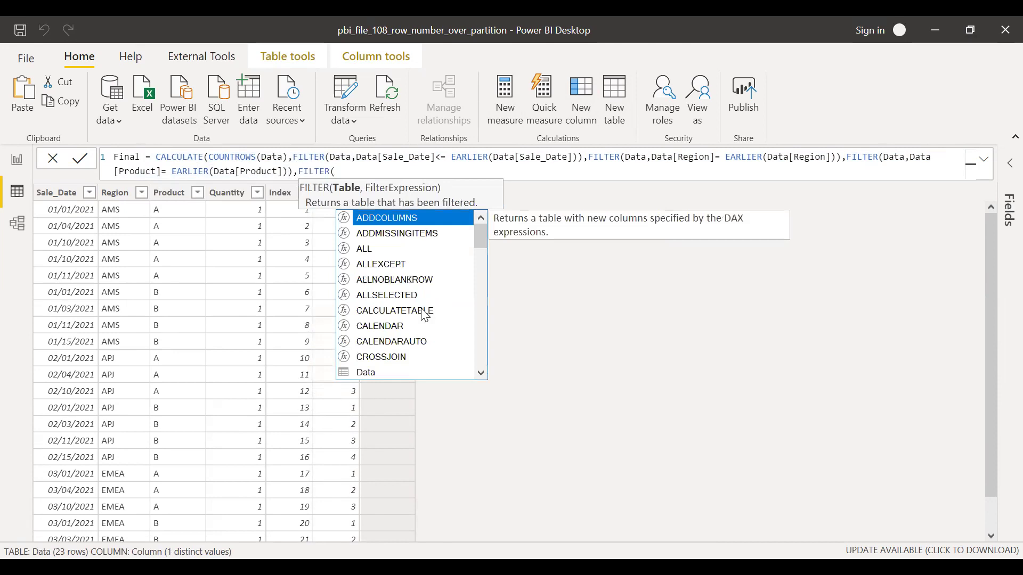
pyautogui.write('data')
pyautogui.press('Tab')
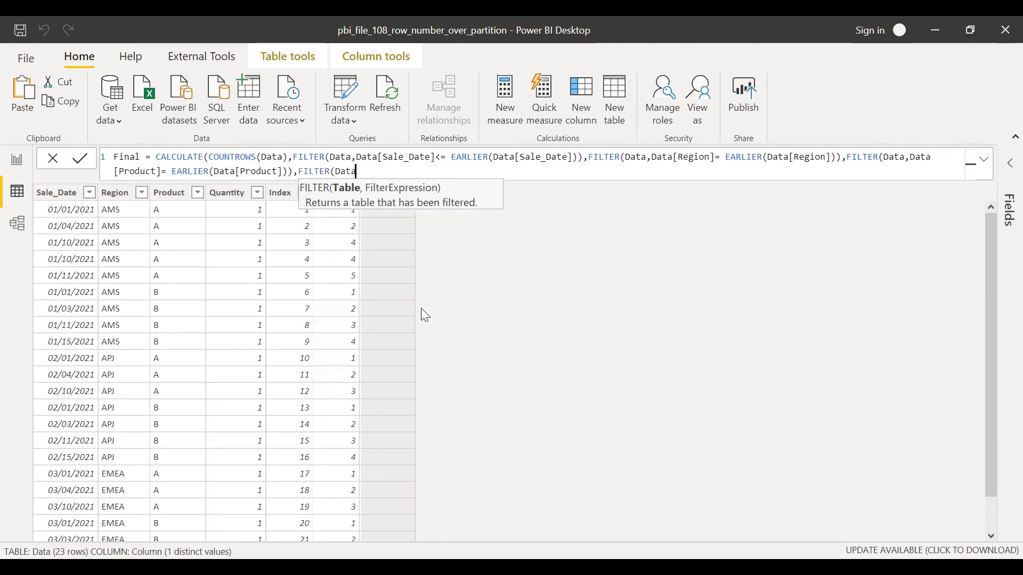
pyautogui.write(',')
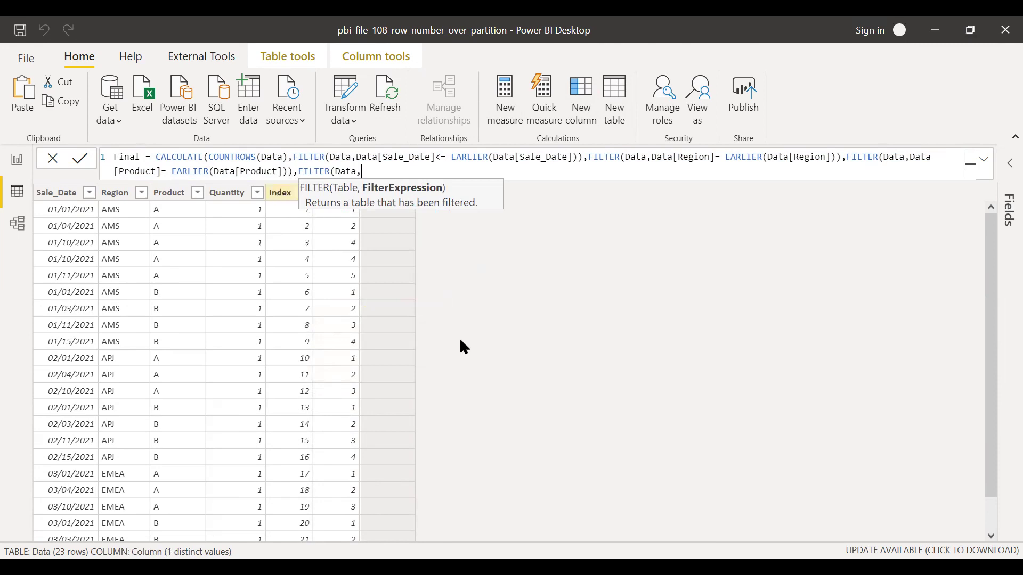
pyautogui.write('ind')
pyautogui.press('Tab')
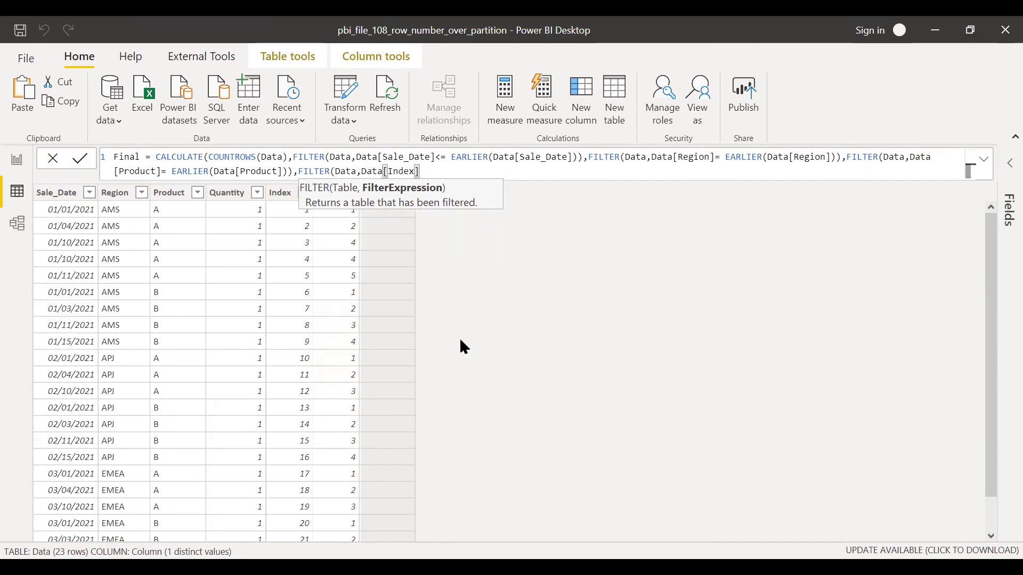
pyautogui.write('< =')
pyautogui.press('BackSpace')
pyautogui.press('BackSpace')
pyautogui.press('BackSpace')
pyautogui.write('<= ear')
pyautogui.press('Tab')
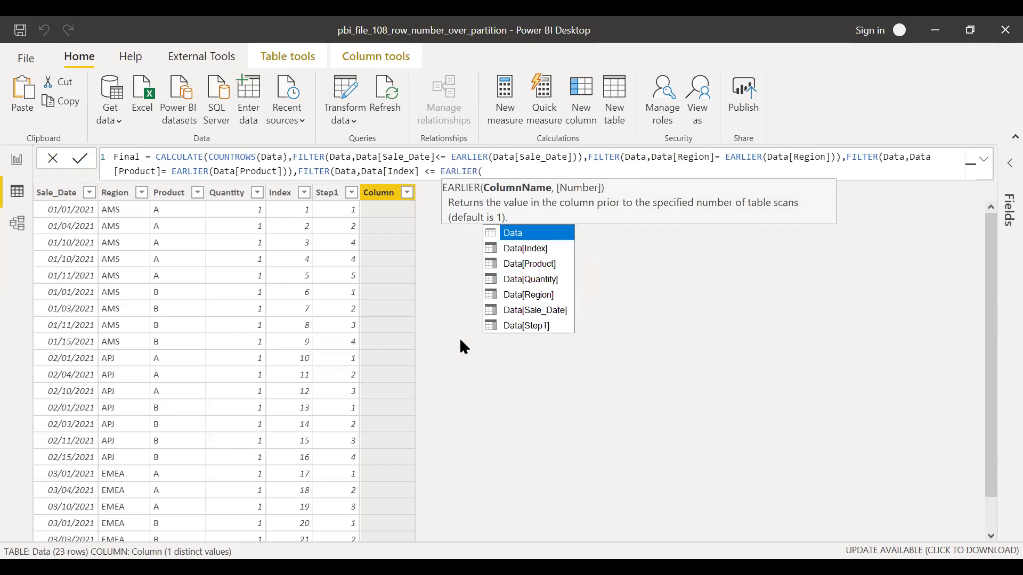
pyautogui.write('inde')
pyautogui.press('Tab')
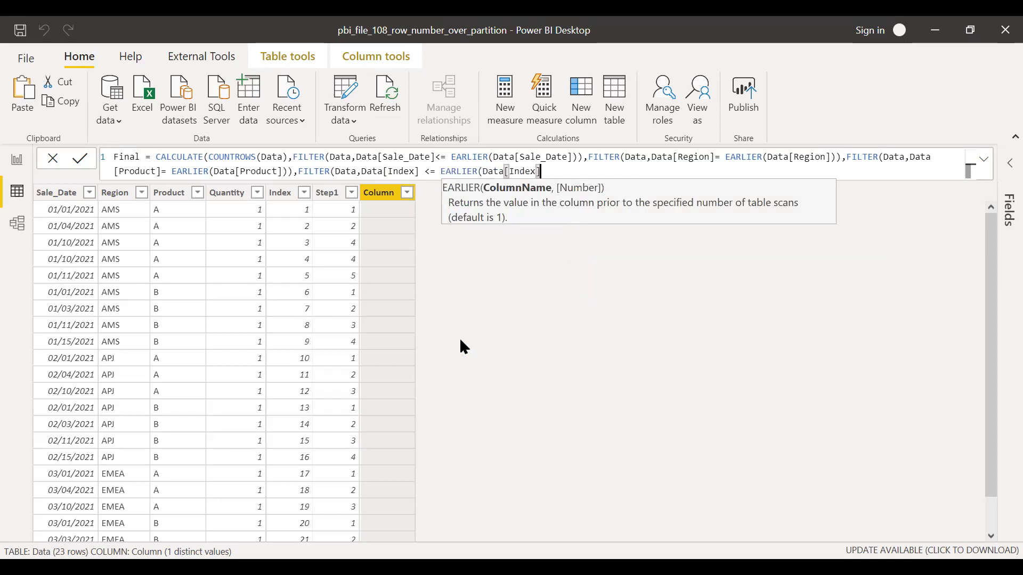
pyautogui.write(')))')
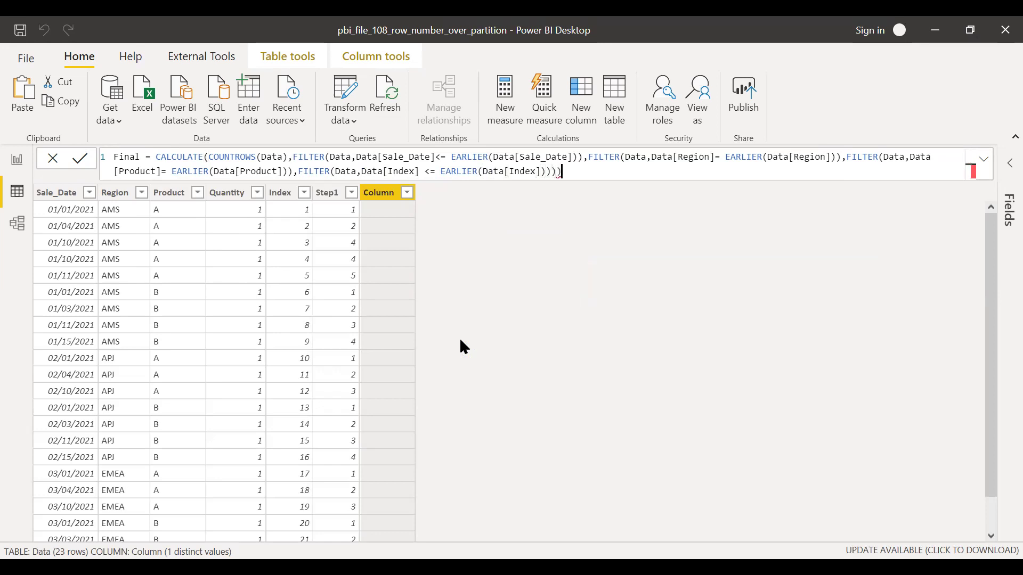
# - Commit the Final formula to number rows per Region and Product
pyautogui.press('Return')
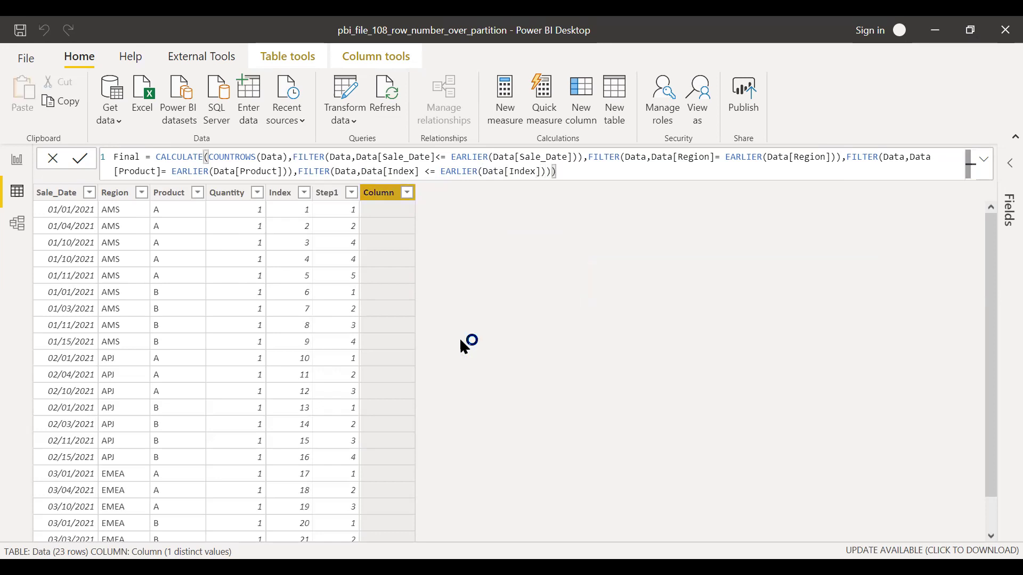